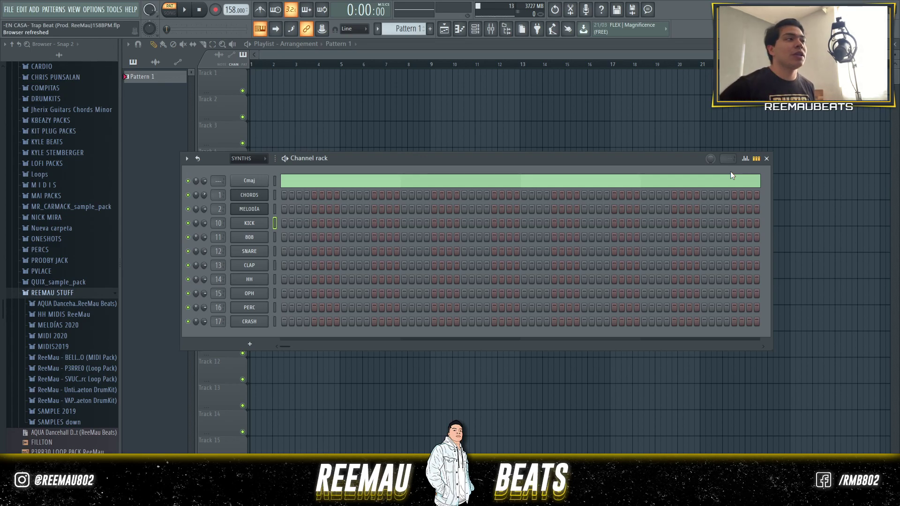
Open the CHORDS channel's Omnisphere instrument to check its patch, and close it again
{"action": "left_click_drag", "start_coordinate": [371, 155], "coordinate": [405, 149]}
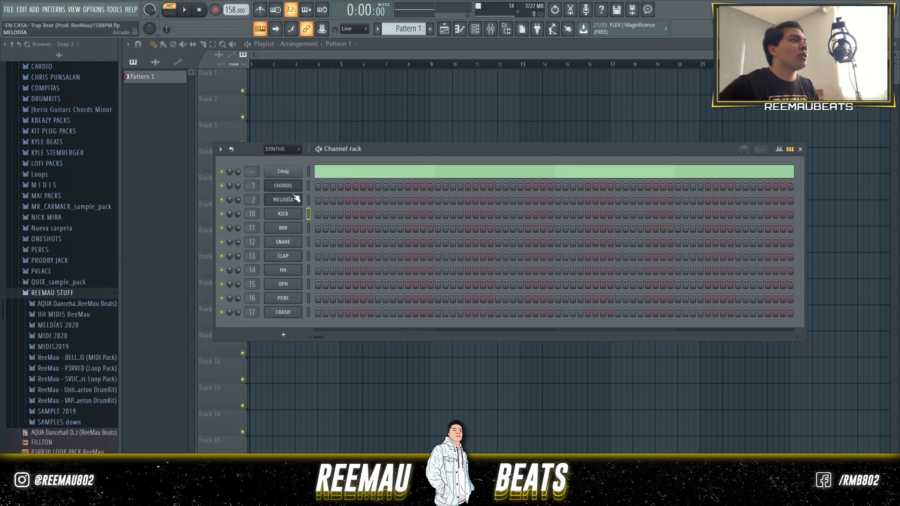
{"action": "left_click", "coordinate": [294, 187]}
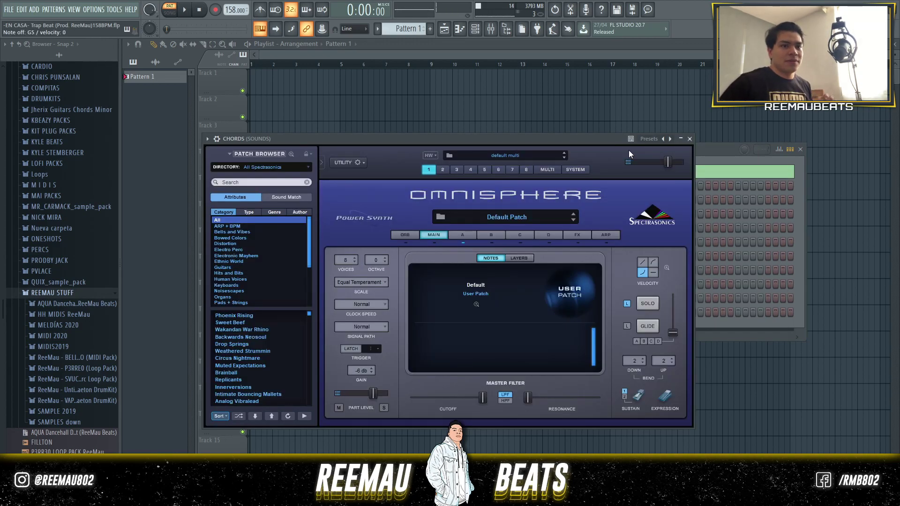
{"action": "left_click", "coordinate": [689, 138]}
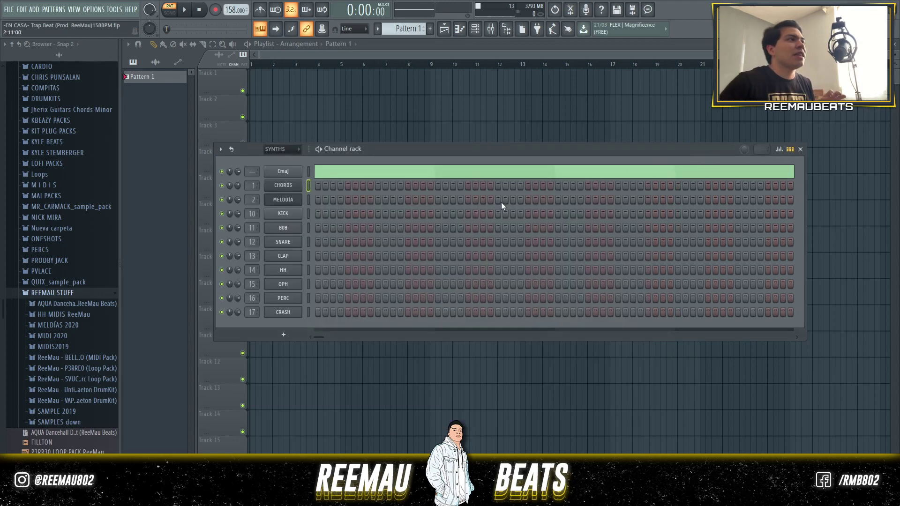
Open the MELODÍA channel's Arcade instrument to view its Detuned Dimension preset, fit its window on screen and return to the channel rack
{"action": "left_click", "coordinate": [283, 199]}
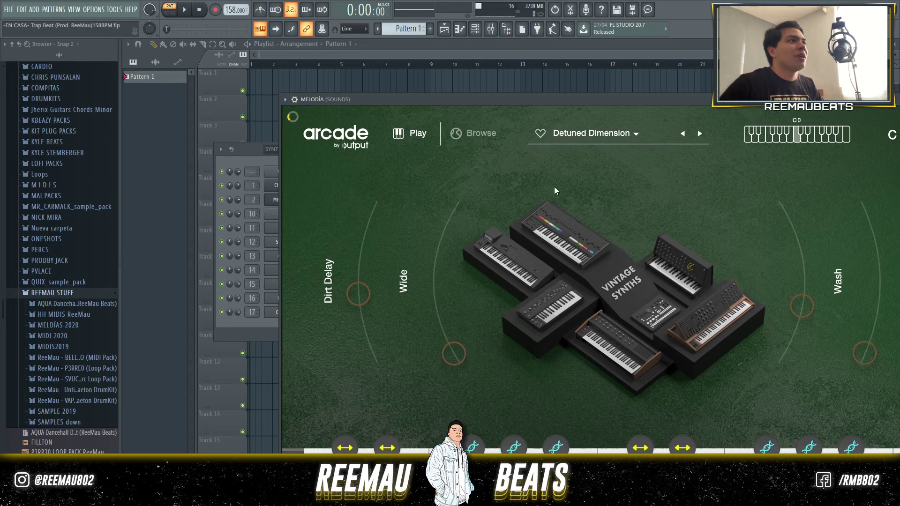
{"action": "left_click_drag", "start_coordinate": [282, 92], "coordinate": [463, 217]}
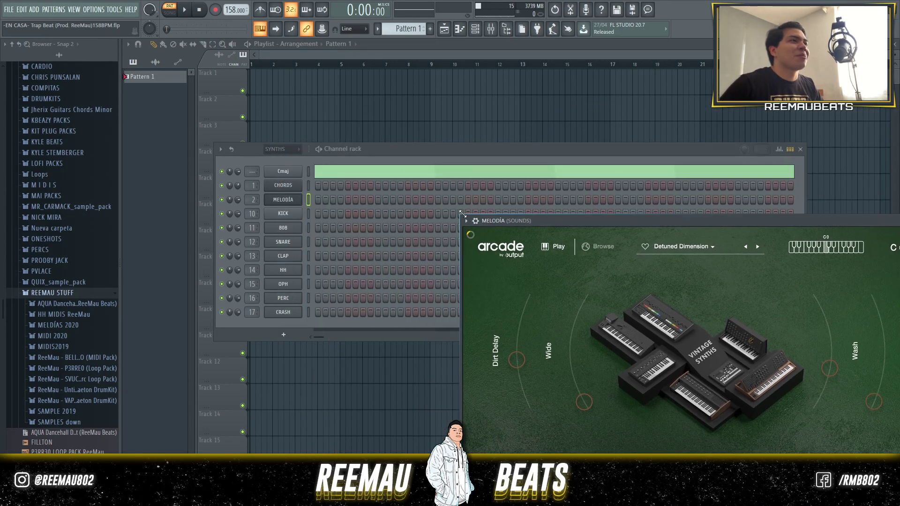
{"action": "left_click_drag", "start_coordinate": [571, 221], "coordinate": [378, 109]}
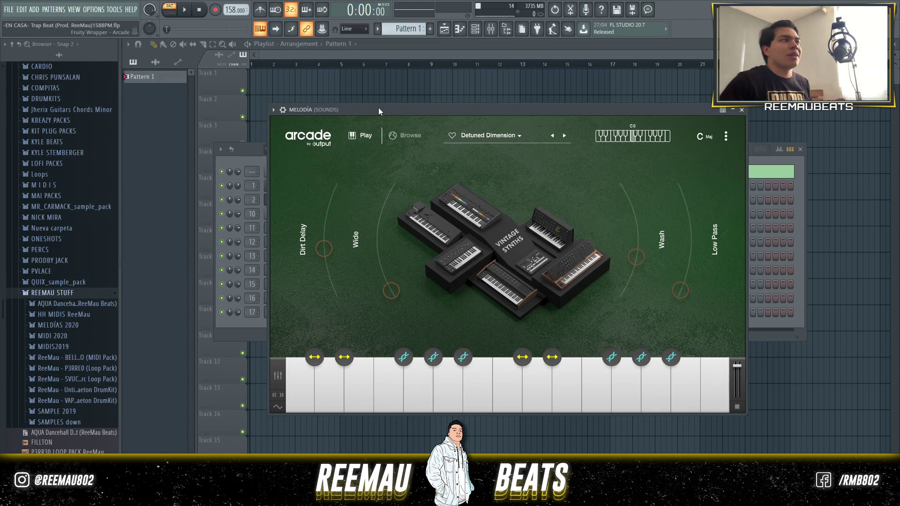
{"action": "left_click", "coordinate": [248, 154]}
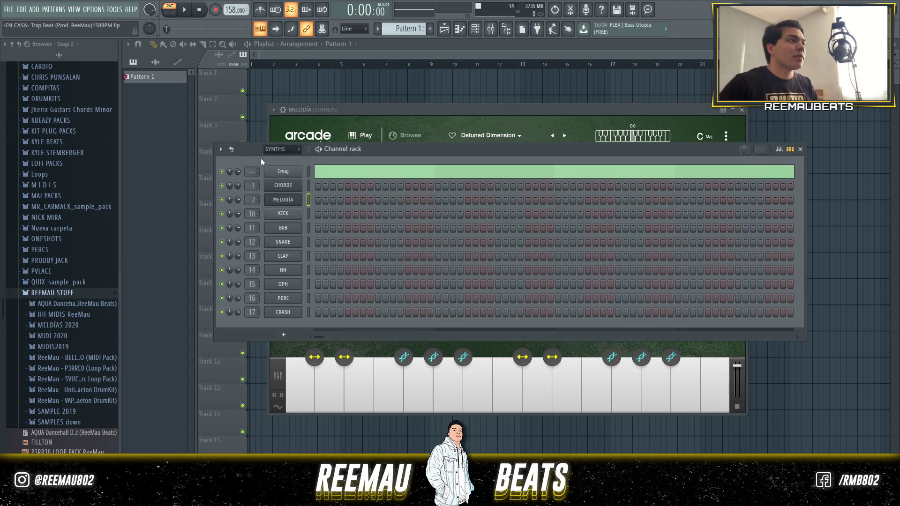
{"action": "left_click", "coordinate": [445, 29]}
{"action": "left_click", "coordinate": [475, 30]}
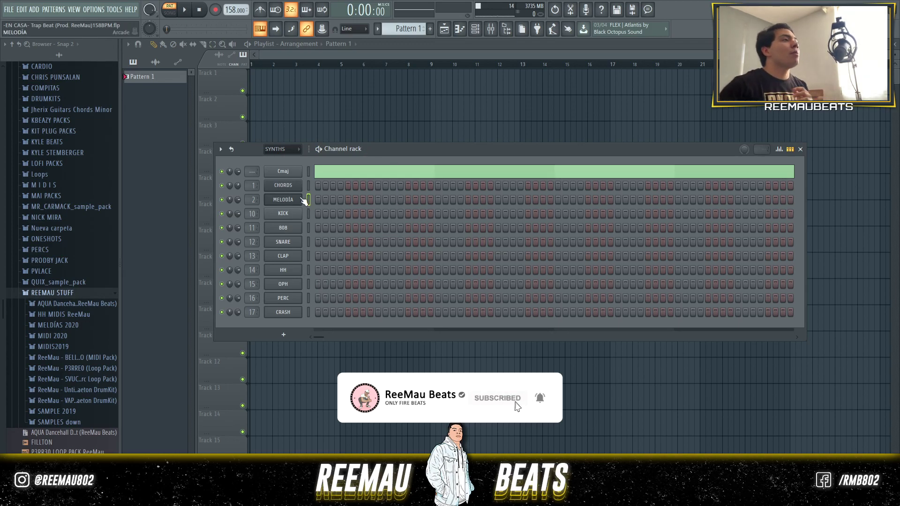
With the metronome on, record everything in the CHORDS piano roll: one bar of C5-E5-G5 stabs, one of B4-D5-F5, two of A4-C5-E5
{"action": "right_click", "coordinate": [288, 182]}
{"action": "left_click", "coordinate": [319, 186]}
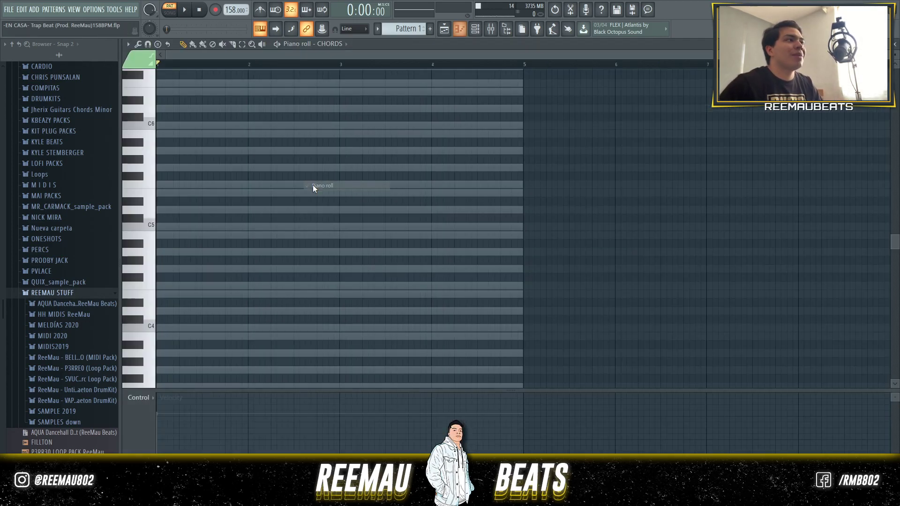
{"action": "left_click", "coordinate": [215, 9]}
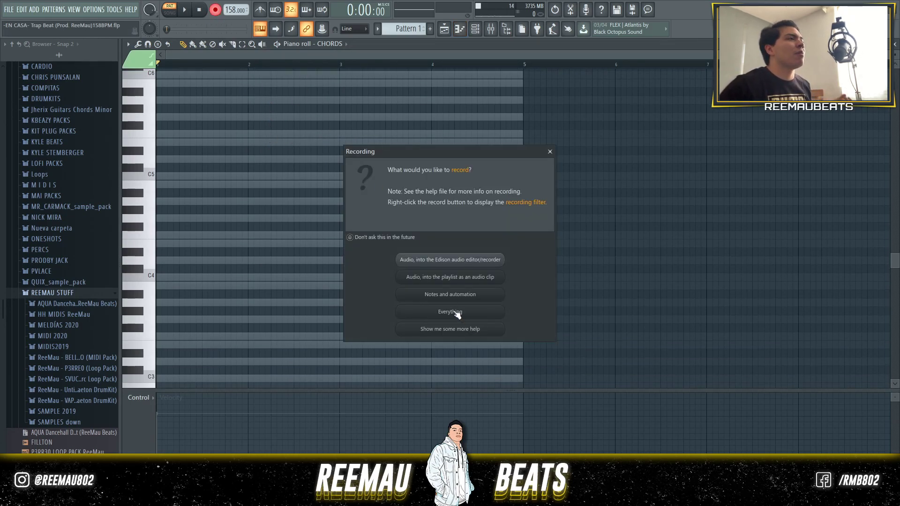
{"action": "left_click", "coordinate": [450, 312]}
{"action": "key", "text": "ctrl+m"}
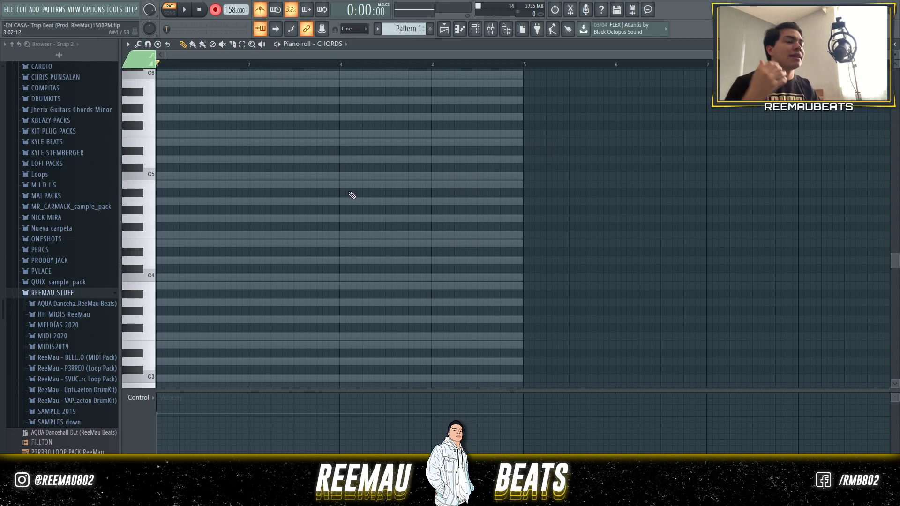
{"action": "key", "text": "space"}
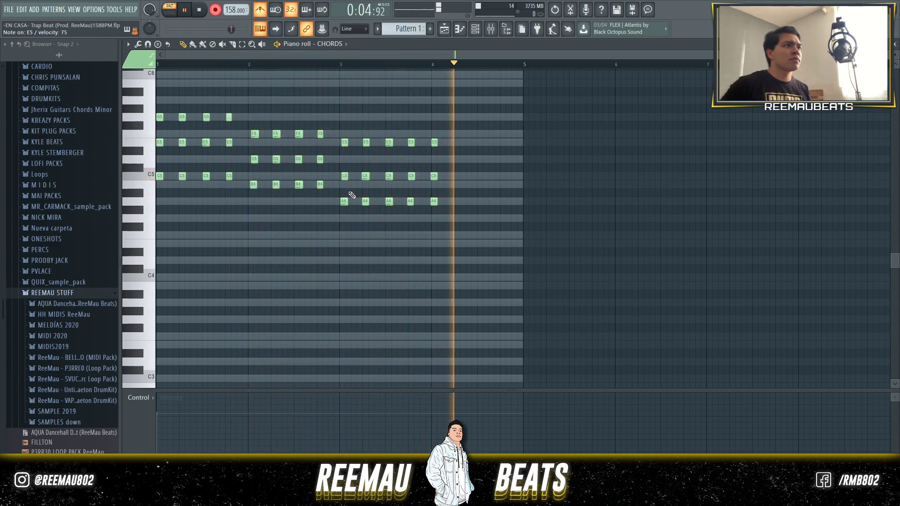
{"action": "key", "text": "space"}
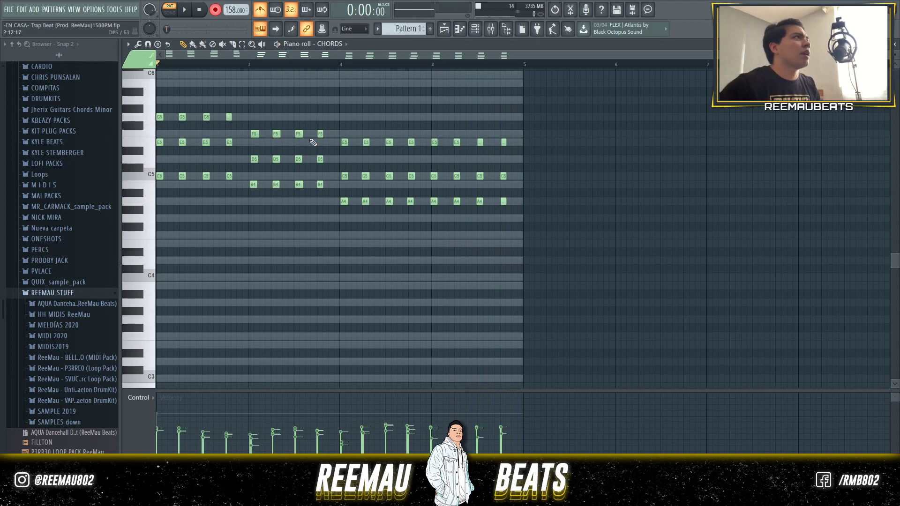
{"action": "left_click", "coordinate": [215, 10]}
{"action": "left_click", "coordinate": [260, 10]}
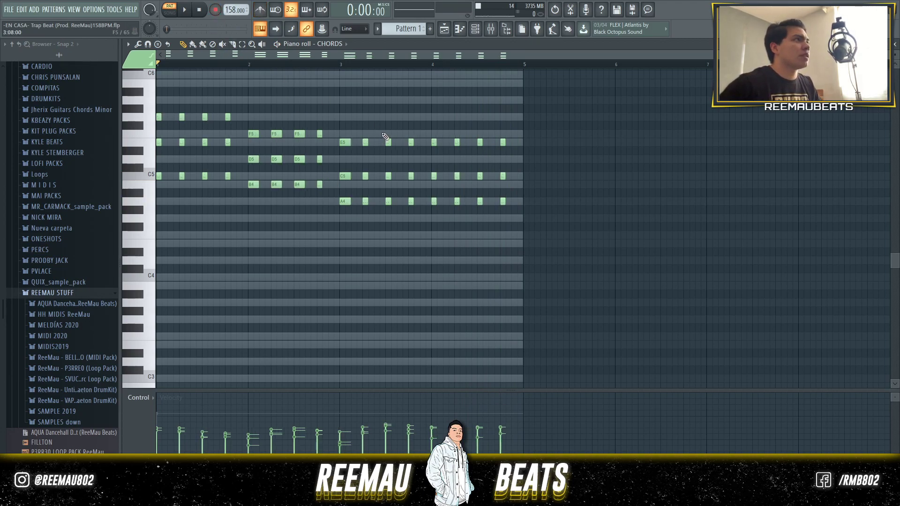
Quantize the recorded chord notes, lengthen all of them slightly and play the pattern back
{"action": "key", "text": "ctrl+q"}
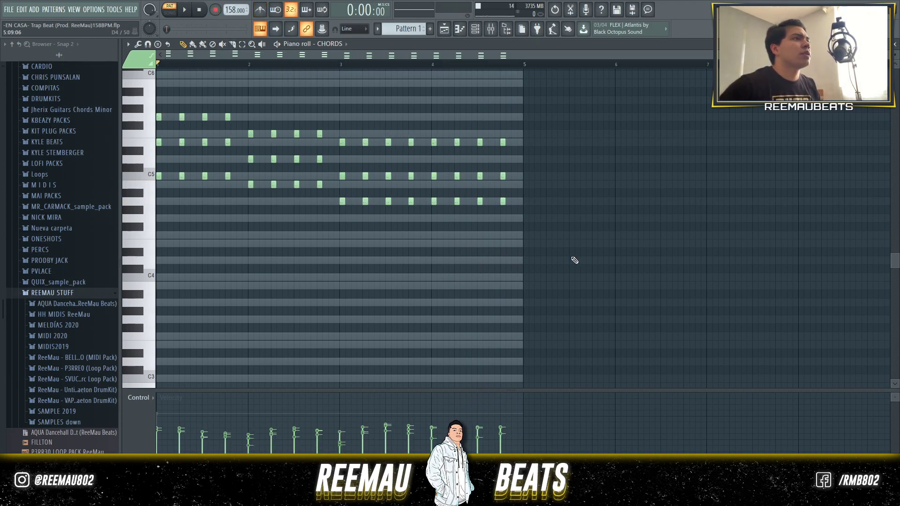
{"action": "left_click_drag", "start_coordinate": [572, 257], "coordinate": [157, 88]}
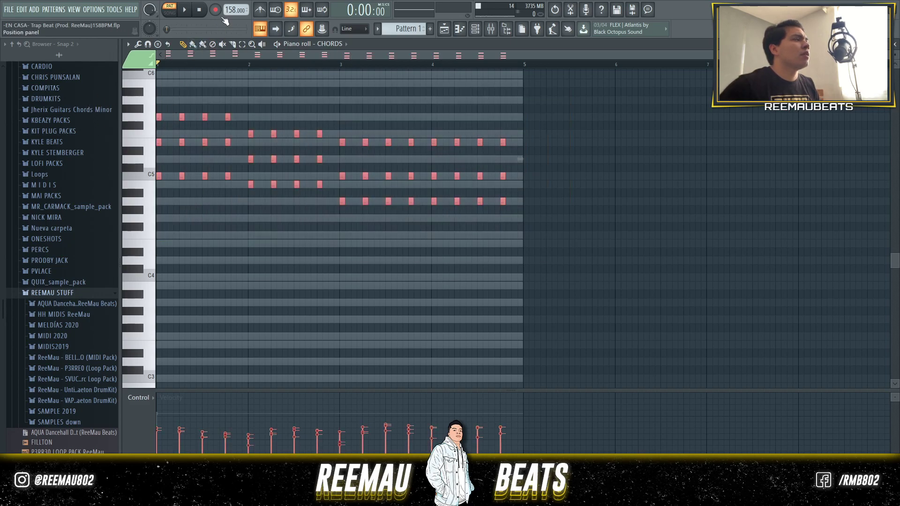
{"action": "key", "text": "space"}
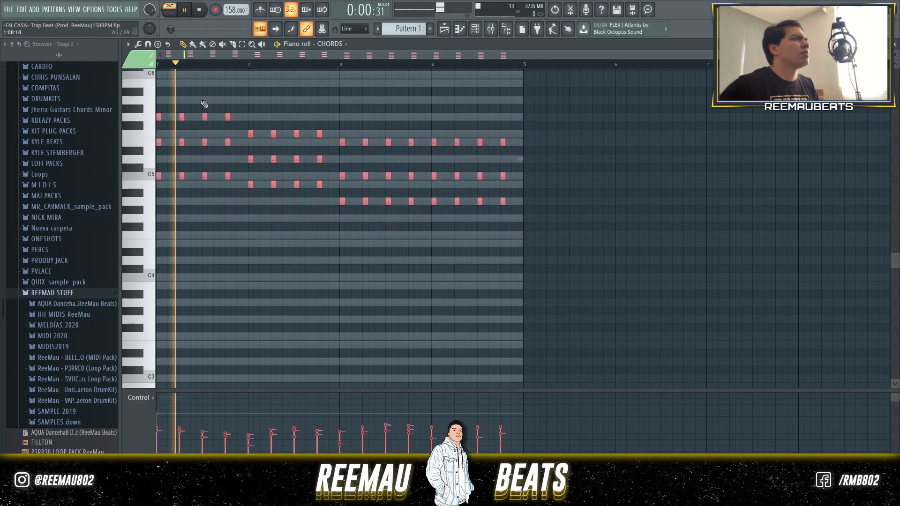
{"action": "key", "text": "space"}
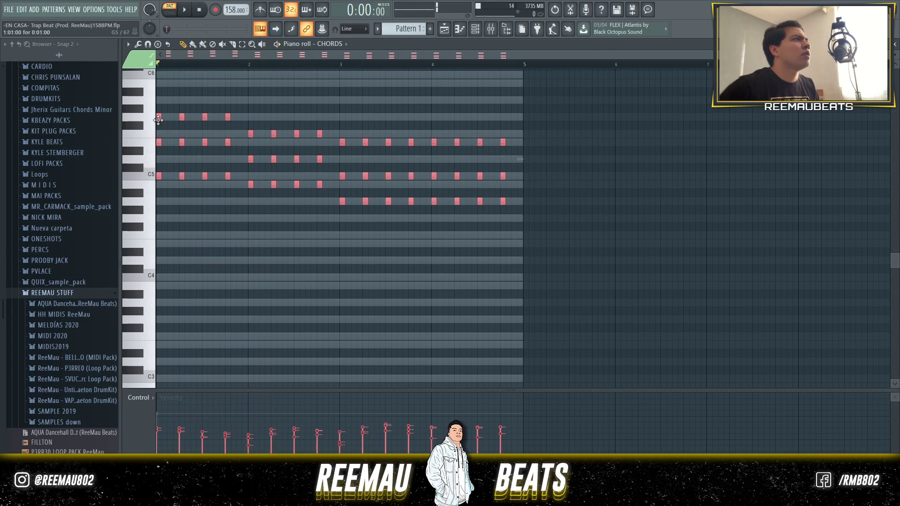
{"action": "left_click_drag", "start_coordinate": [161, 120], "coordinate": [163, 120]}
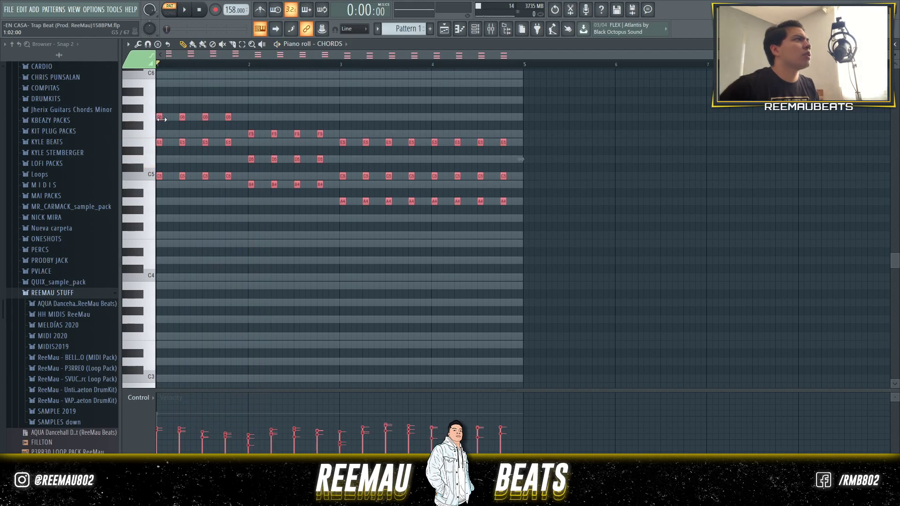
{"action": "key", "text": "space"}
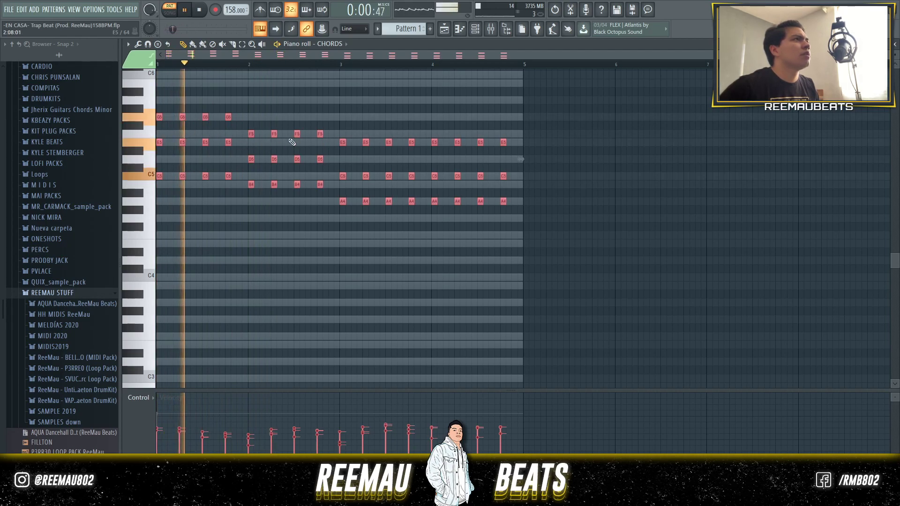
{"action": "key", "text": "space"}
Bring up the MELODÍA channel's Arcade instrument and shrink its window so the whole keyboard fits on screen
{"action": "left_click", "coordinate": [475, 29]}
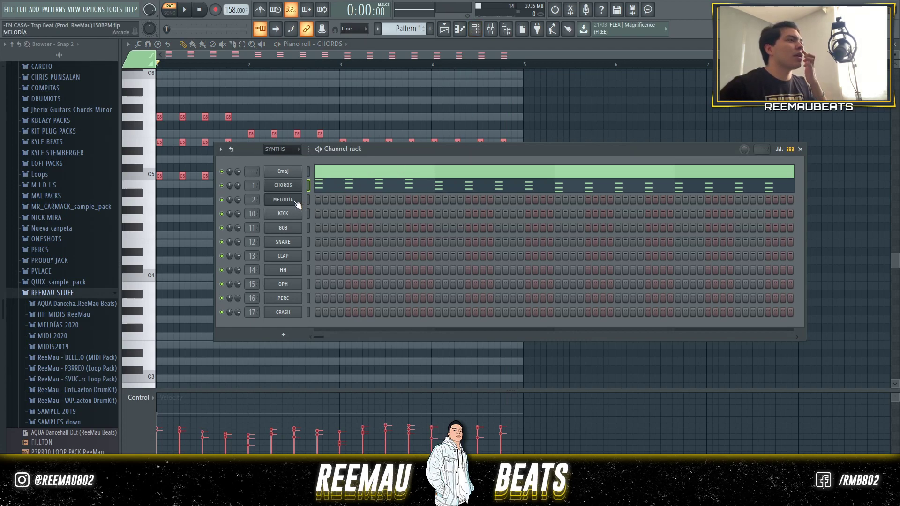
{"action": "left_click", "coordinate": [283, 200]}
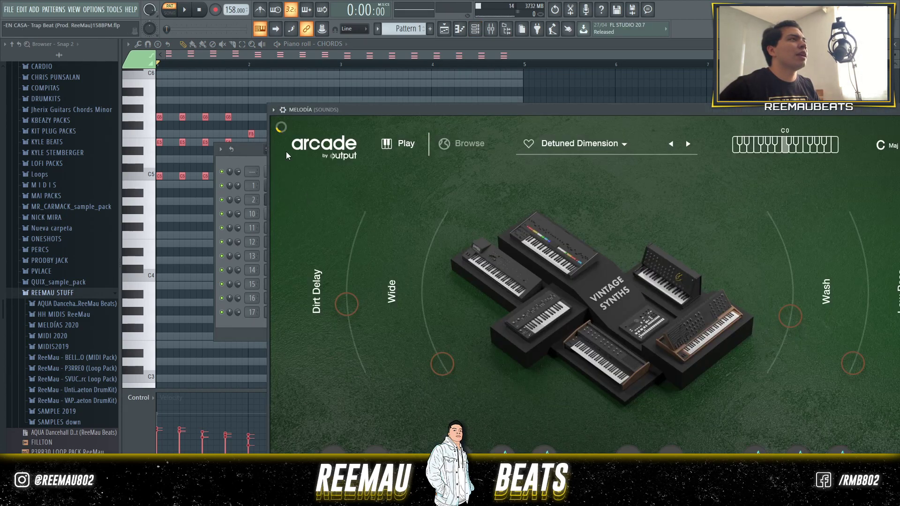
{"action": "left_click_drag", "start_coordinate": [267, 104], "coordinate": [403, 210]}
{"action": "left_click_drag", "start_coordinate": [543, 217], "coordinate": [392, 82]}
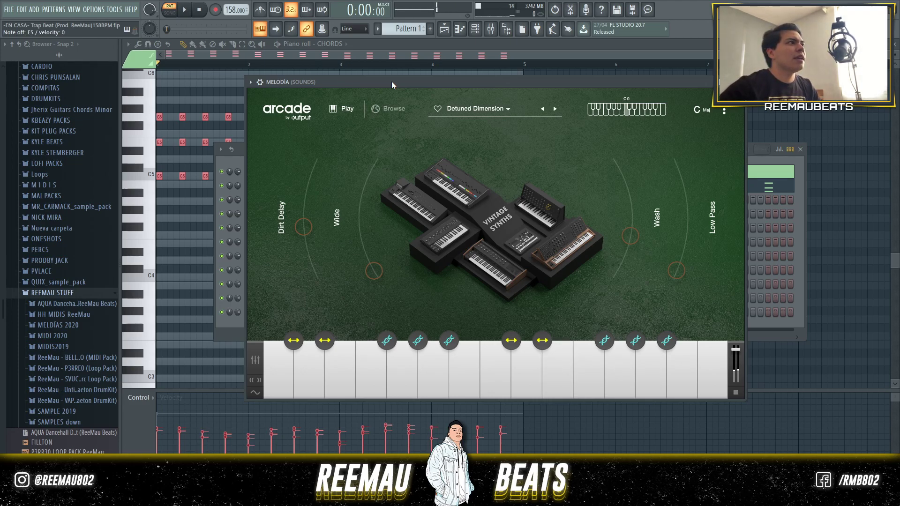
Record one sustained E5 note in the MELODÍA piano roll from the middle of bar 1 to the end of bar 4, and quantize it
{"action": "left_click", "coordinate": [233, 158]}
{"action": "right_click", "coordinate": [303, 198]}
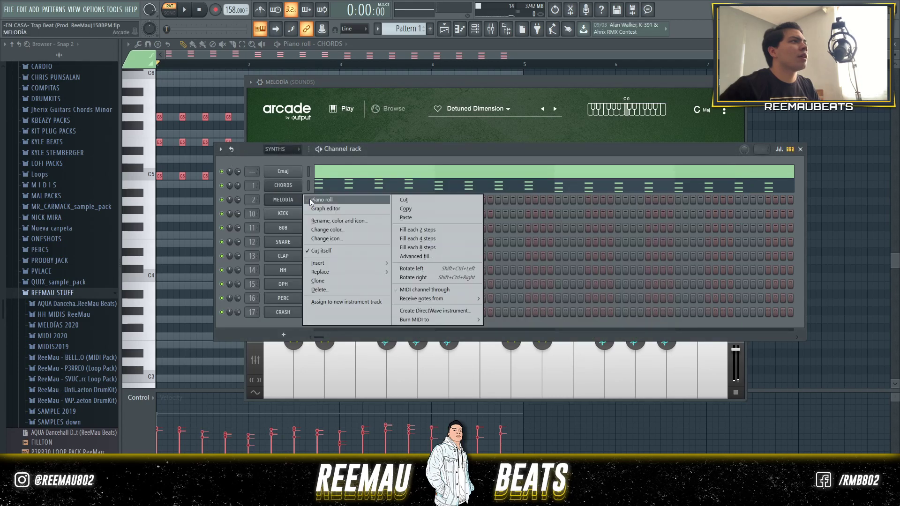
{"action": "left_click", "coordinate": [310, 202]}
{"action": "left_click", "coordinate": [215, 9]}
{"action": "left_click", "coordinate": [487, 311]}
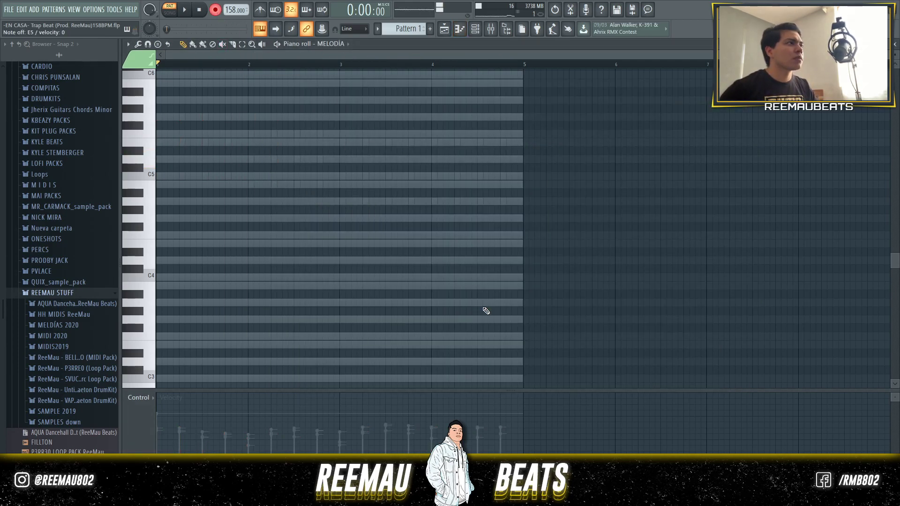
{"action": "key", "text": "space"}
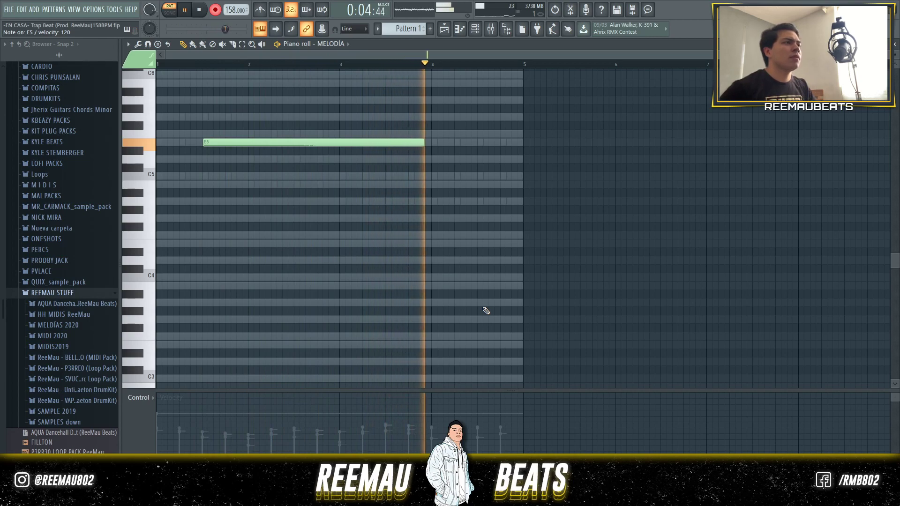
{"action": "key", "text": "space"}
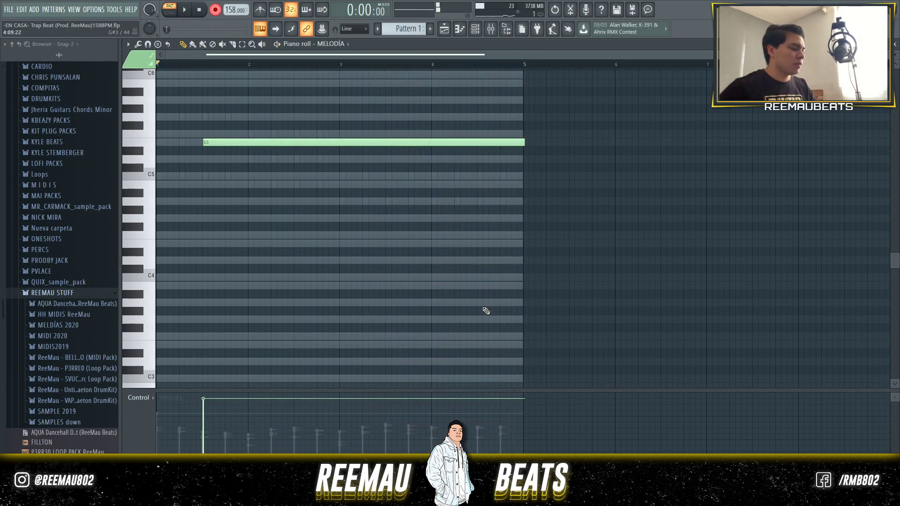
{"action": "key", "text": "ctrl+q"}
{"action": "left_click", "coordinate": [215, 9]}
Bring up the channel rack and play the chords and melody together
{"action": "left_click", "coordinate": [475, 30]}
{"action": "mouse_move", "coordinate": [442, 145]}
{"action": "left_mouse_down"}
{"action": "mouse_move", "coordinate": [436, 123]}
{"action": "mouse_move", "coordinate": [440, 138]}
{"action": "left_mouse_up"}
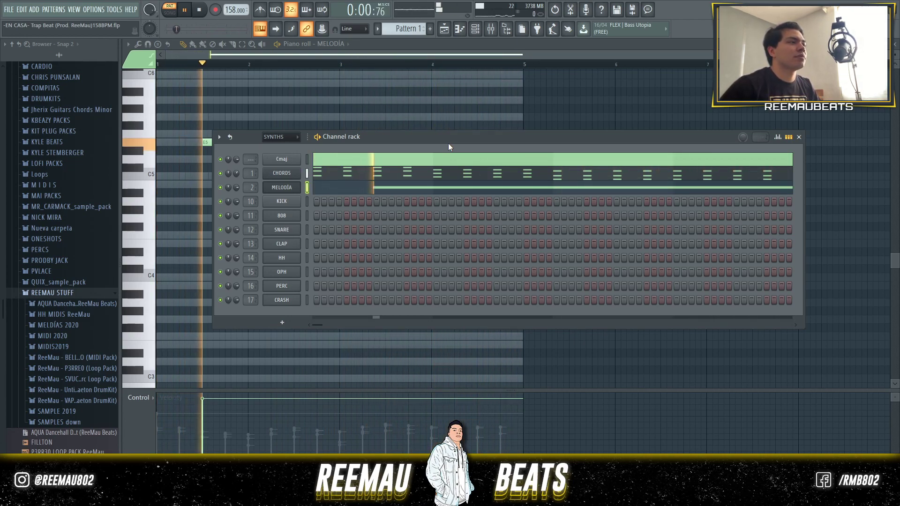
{"action": "key", "text": "space"}
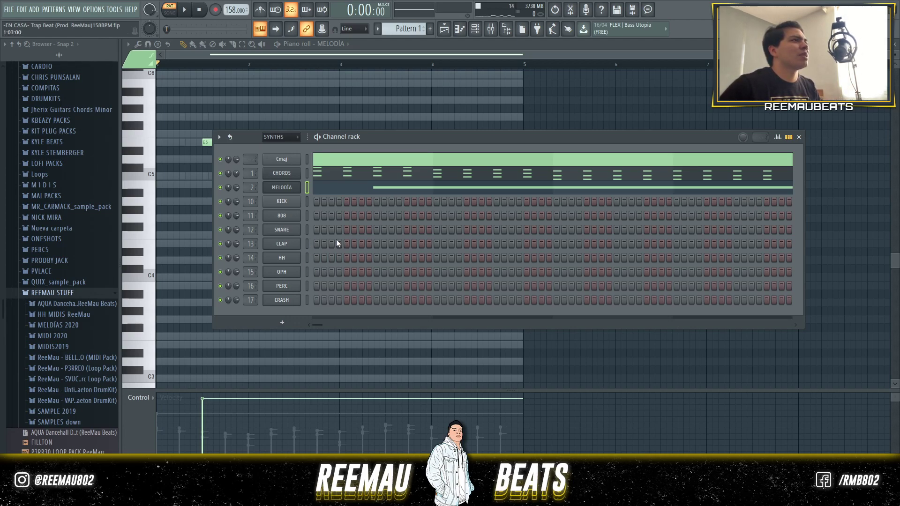
While the pattern plays, place SNARE hits on steps 9, 15, 19, 25, 41 and 51
{"action": "key", "text": "space"}
{"action": "left_click", "coordinate": [377, 230]}
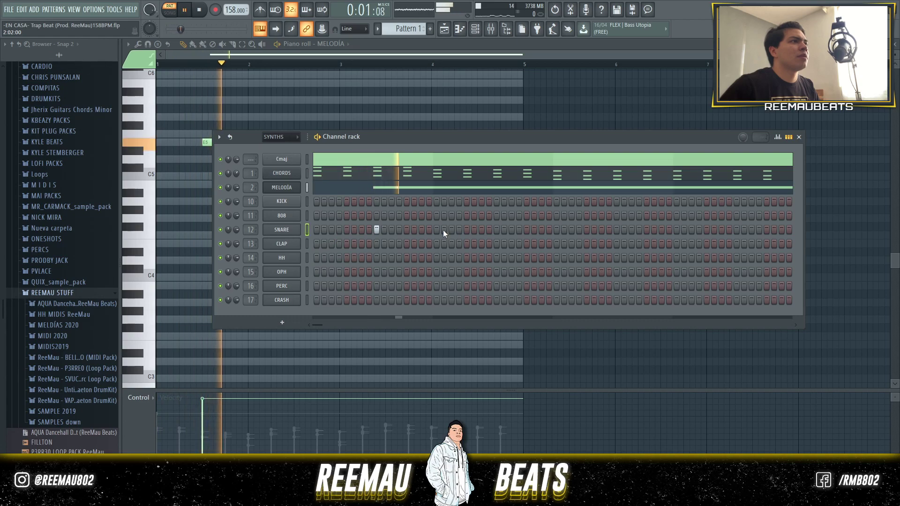
{"action": "left_click", "coordinate": [421, 229]}
{"action": "left_click", "coordinate": [444, 229]}
{"action": "left_click", "coordinate": [451, 230]}
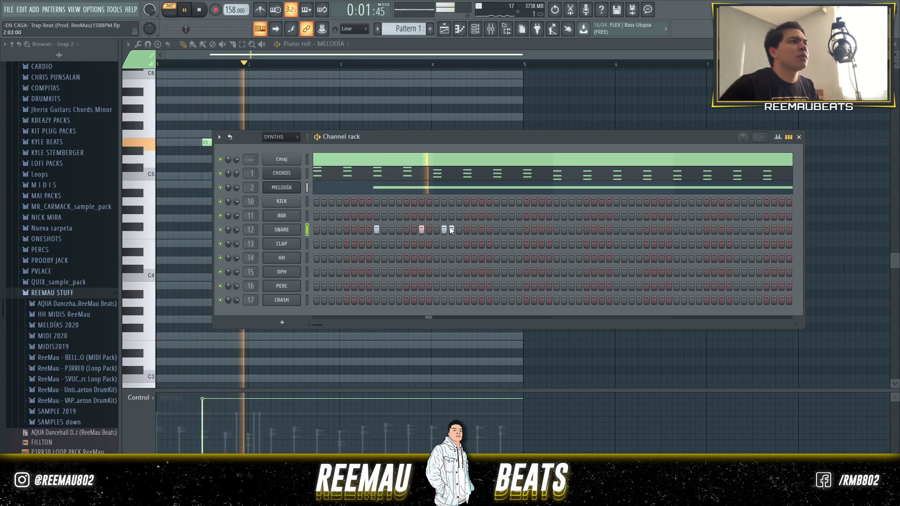
{"action": "left_click", "coordinate": [444, 230]}
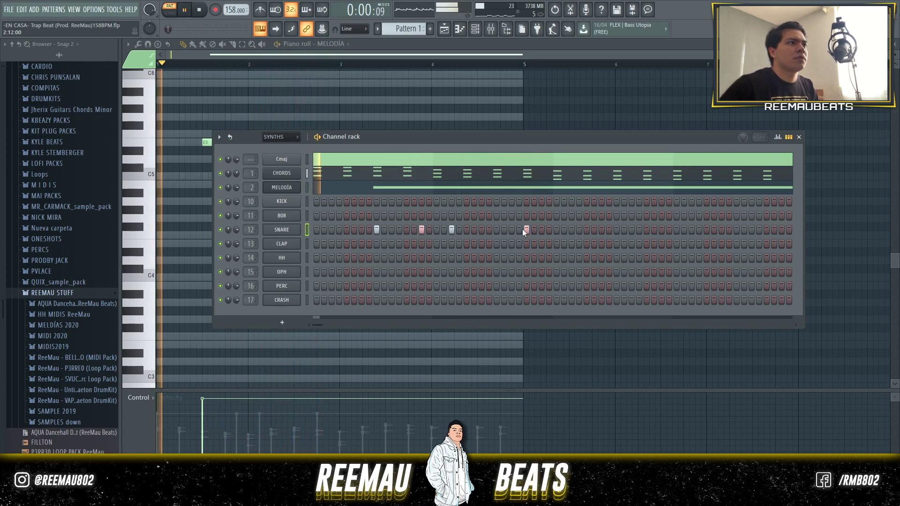
{"action": "left_click", "coordinate": [496, 229]}
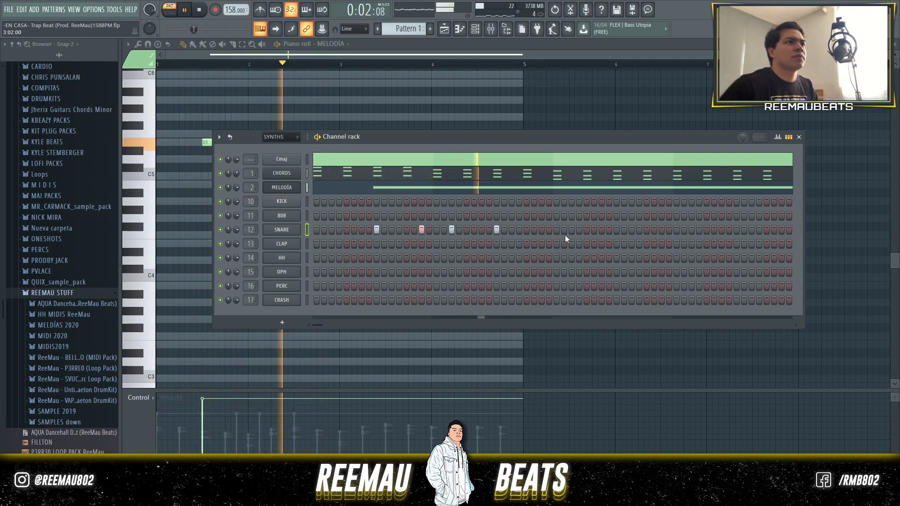
{"action": "left_click", "coordinate": [615, 229]}
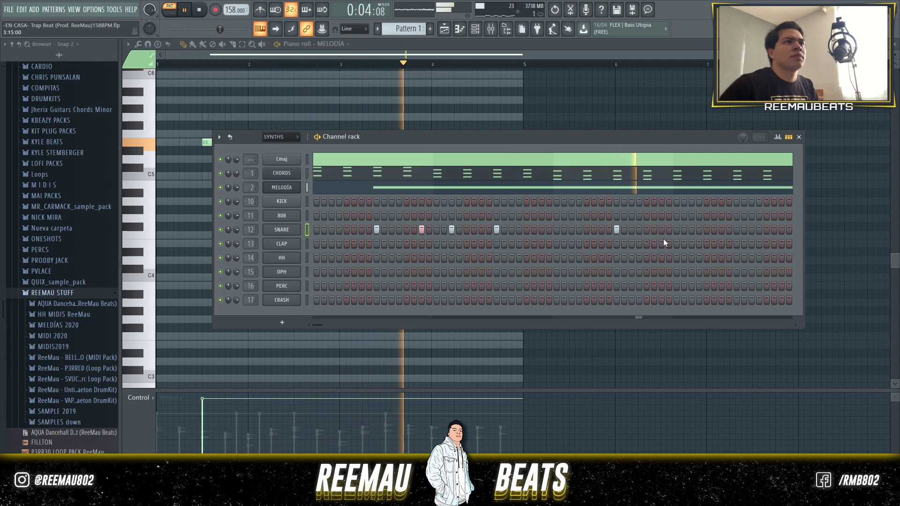
{"action": "left_click", "coordinate": [692, 229]}
{"action": "key", "text": "space"}
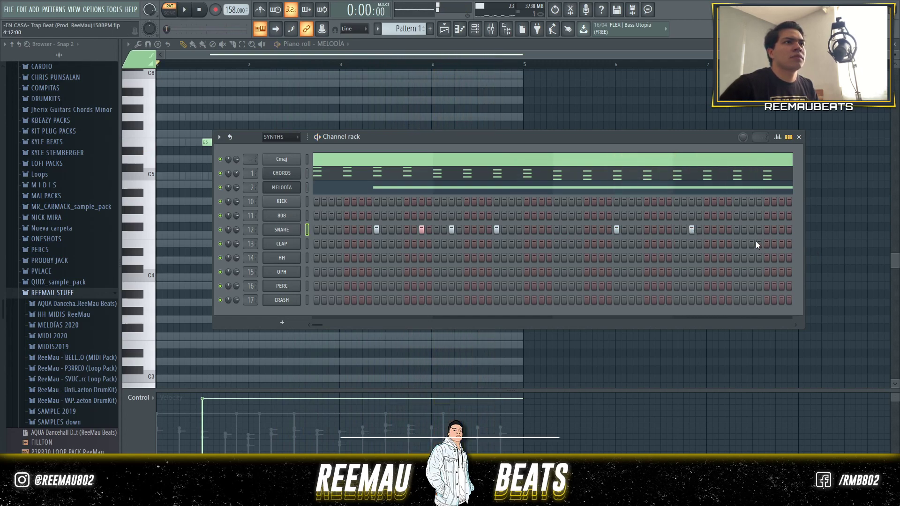
Place a SNARE hit on step 57 and CLAP hits on steps 9, 25, 41 and 57
{"action": "left_click", "coordinate": [737, 230]}
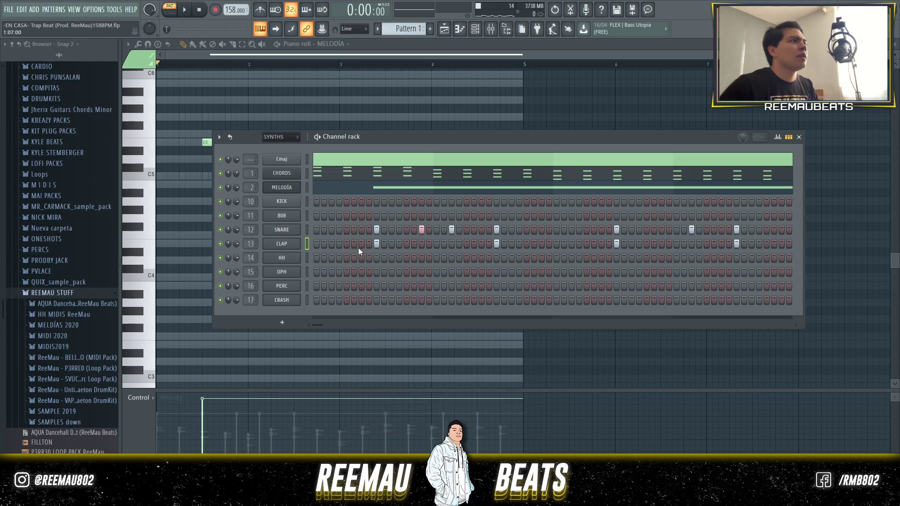
Convert the SNARE steps to piano roll notes and lower the velocity of all of them, returning to the channel rack
{"action": "right_click", "coordinate": [299, 232]}
{"action": "left_click", "coordinate": [319, 230]}
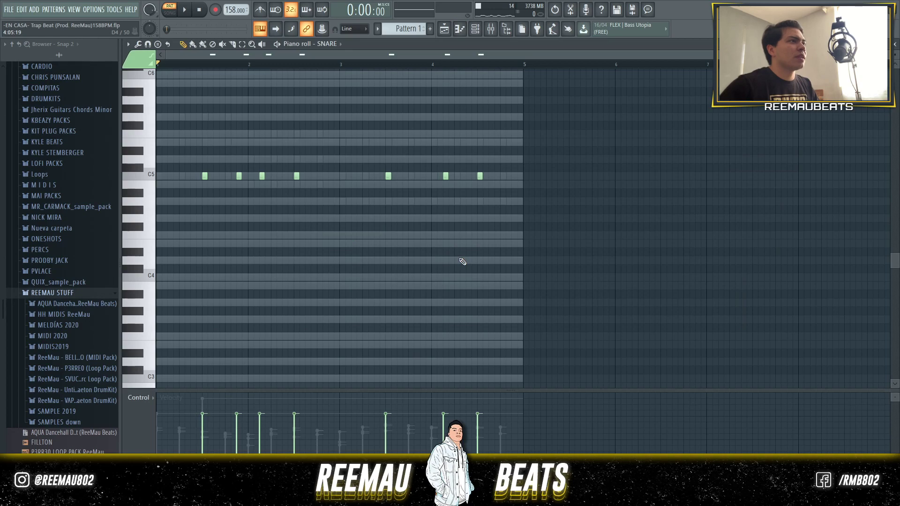
{"action": "left_click_drag", "start_coordinate": [545, 222], "coordinate": [162, 137]}
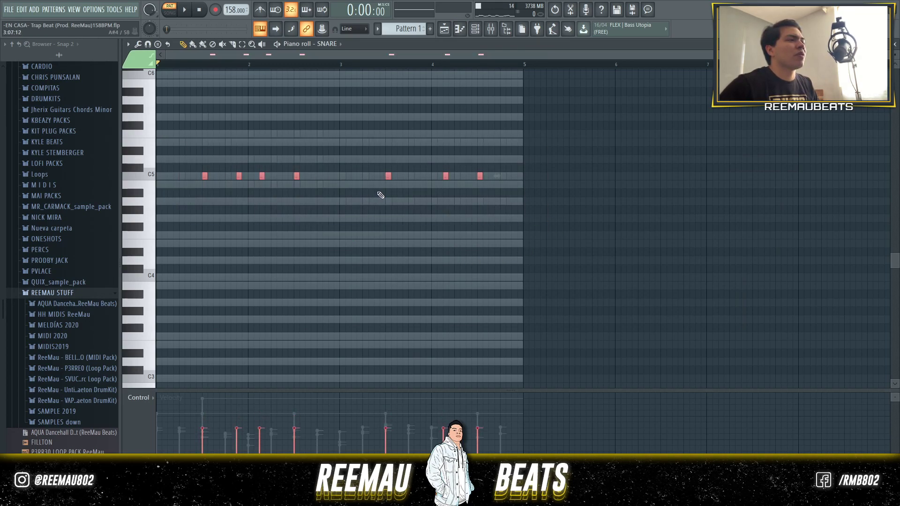
{"action": "key", "text": "F6"}
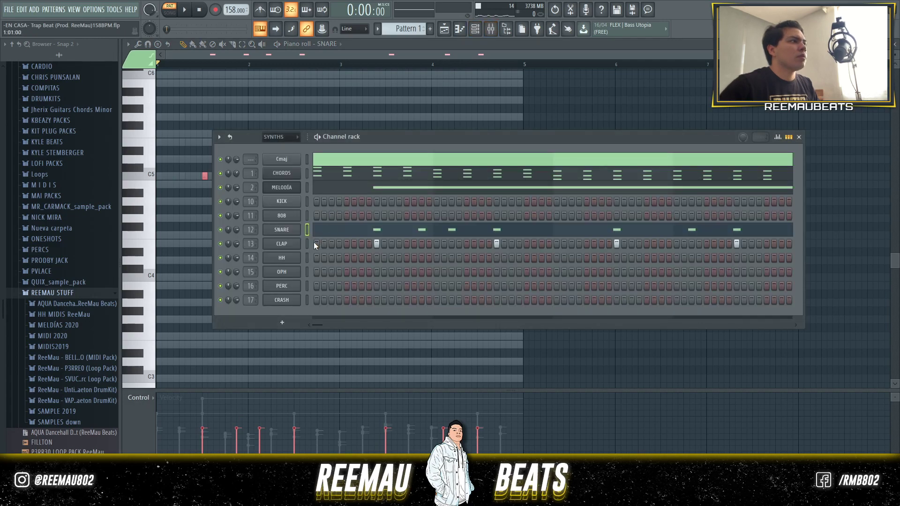
Convert the CLAP steps to piano roll notes and raise the velocity of all of them slightly, returning to the channel rack
{"action": "right_click", "coordinate": [300, 247]}
{"action": "left_click", "coordinate": [321, 244]}
{"action": "left_click_drag", "start_coordinate": [576, 221], "coordinate": [184, 136]}
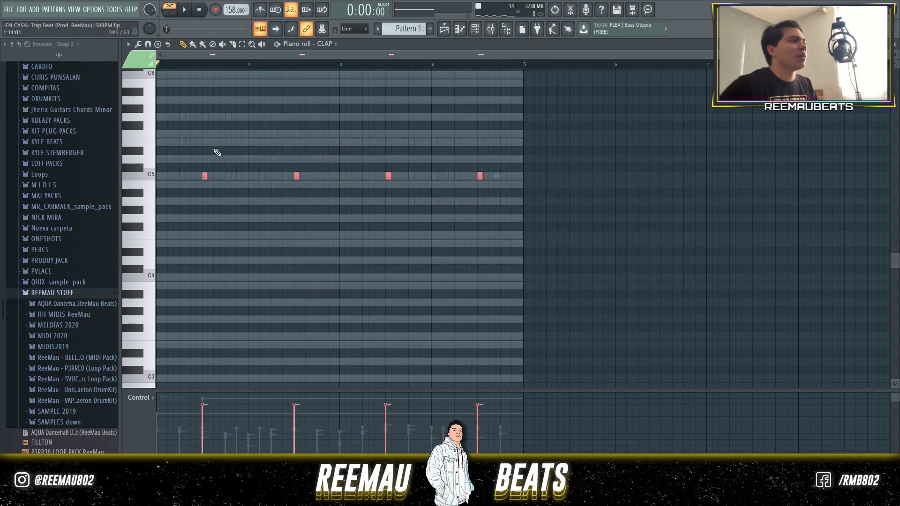
{"action": "key", "text": "space"}
{"action": "left_click", "coordinate": [474, 29]}
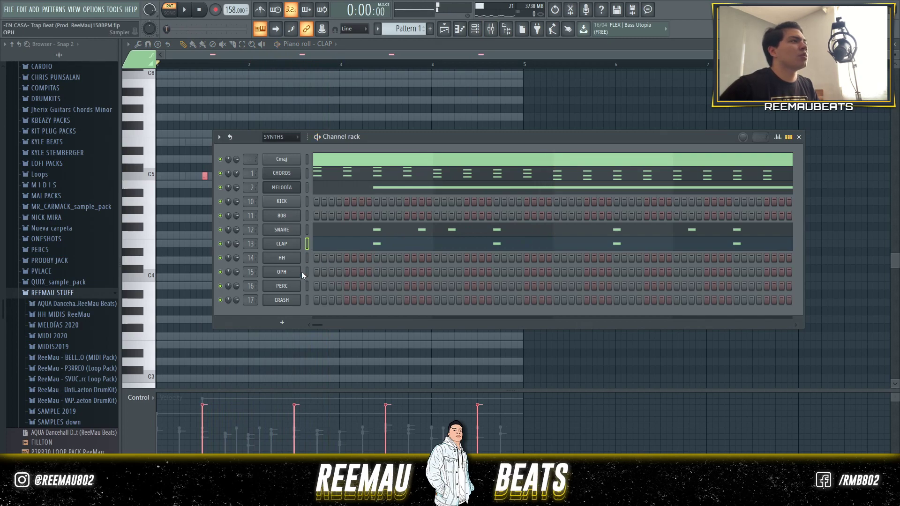
Place OPH hits on steps 5, 37 and 57, listening to the pattern while adding them
{"action": "left_click", "coordinate": [346, 272]}
{"action": "key", "text": "space"}
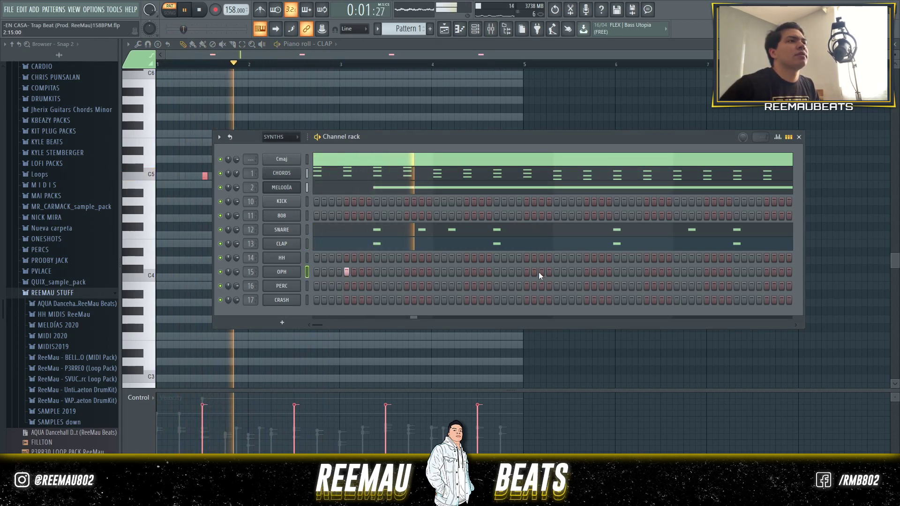
{"action": "left_click", "coordinate": [585, 271]}
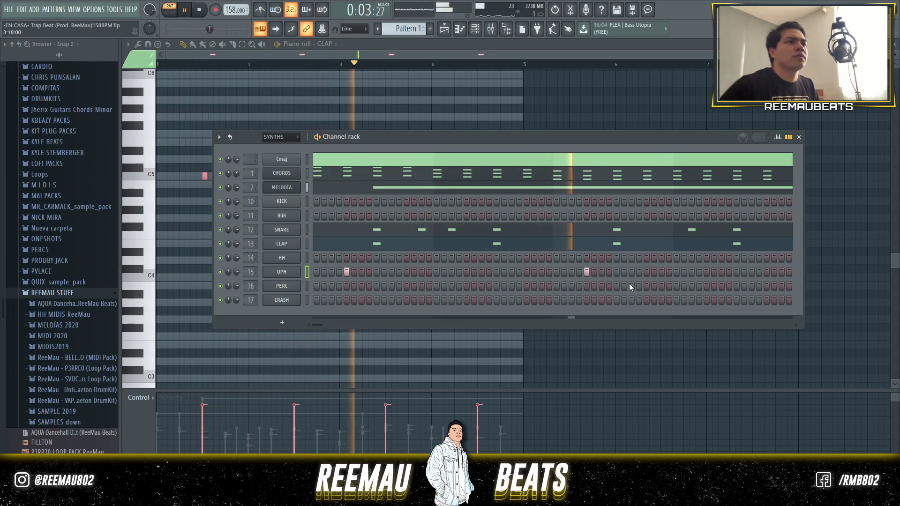
{"action": "left_click", "coordinate": [736, 272]}
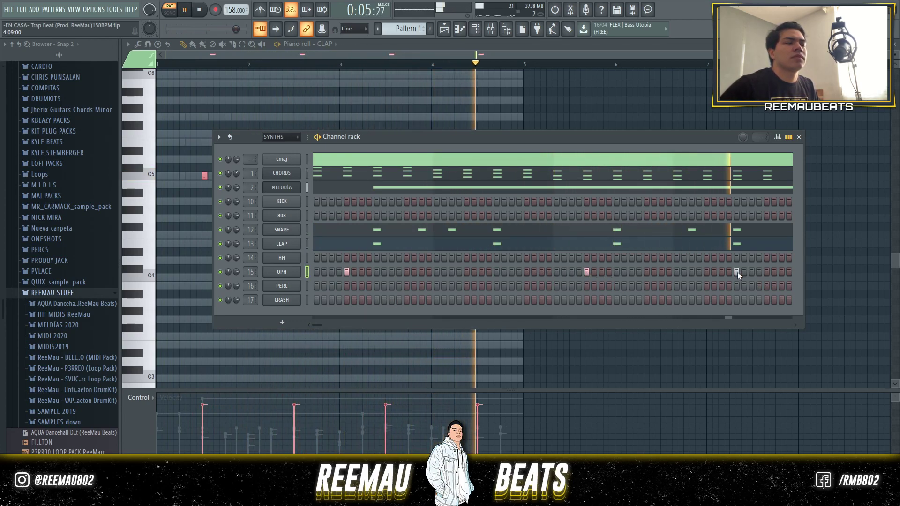
Convert the OPH steps to piano roll notes and move the last note, in bar 4, down to A4
{"action": "right_click", "coordinate": [291, 271]}
{"action": "left_click", "coordinate": [312, 271]}
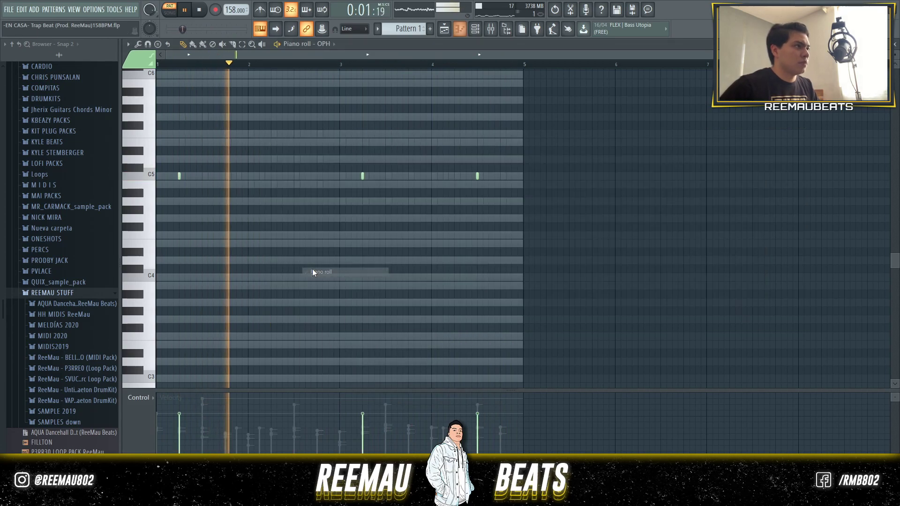
{"action": "left_click_drag", "start_coordinate": [482, 176], "coordinate": [482, 198]}
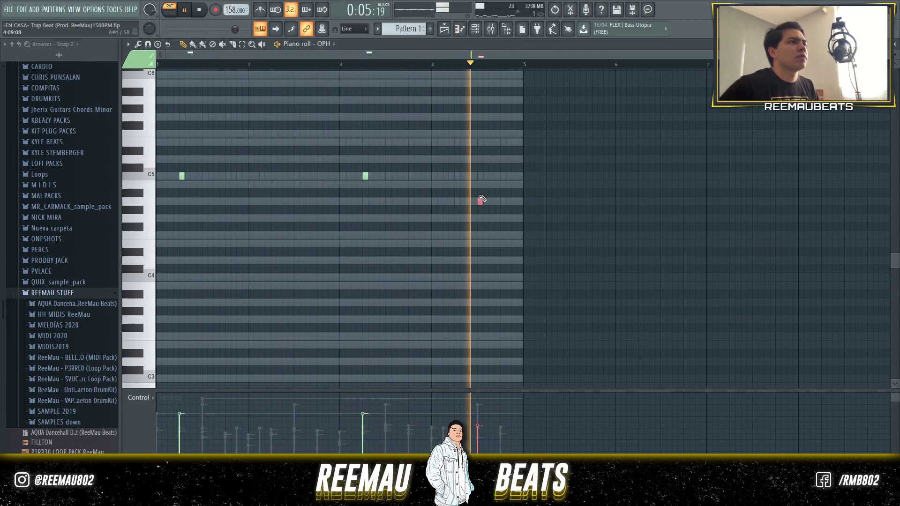
{"action": "key", "text": "space"}
{"action": "key", "text": "F6"}
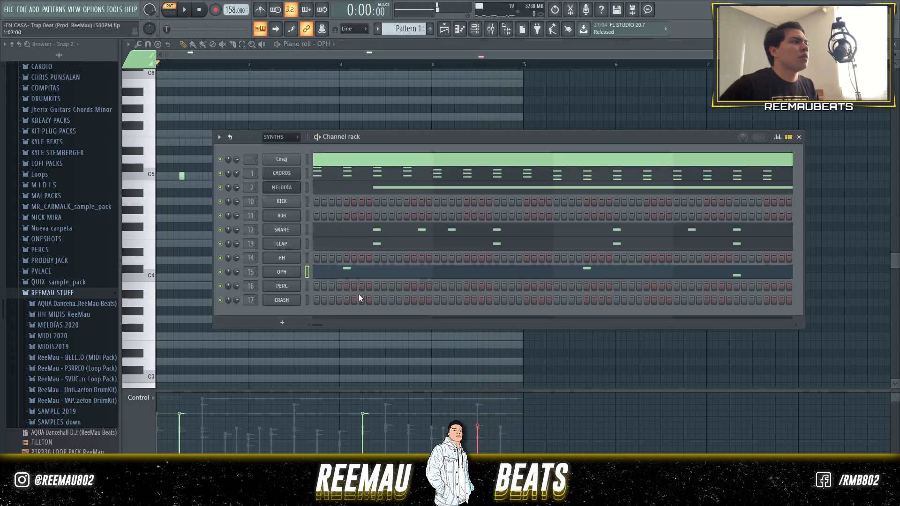
Place a CRASH hit on step 1 and convert it to a piano roll note, listening to the pattern
{"action": "left_click", "coordinate": [317, 299]}
{"action": "key", "text": "space"}
{"action": "right_click", "coordinate": [285, 302]}
{"action": "left_click", "coordinate": [321, 301]}
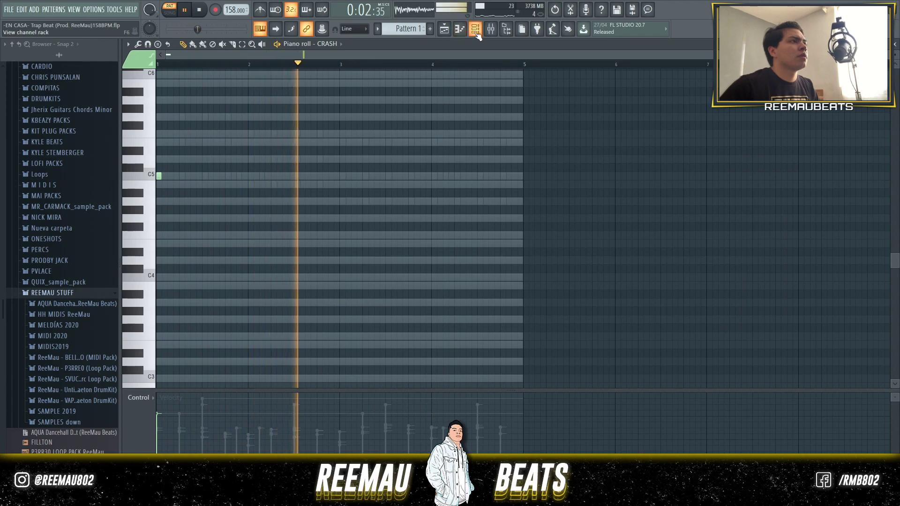
{"action": "key", "text": "F6"}
{"action": "key", "text": "space"}
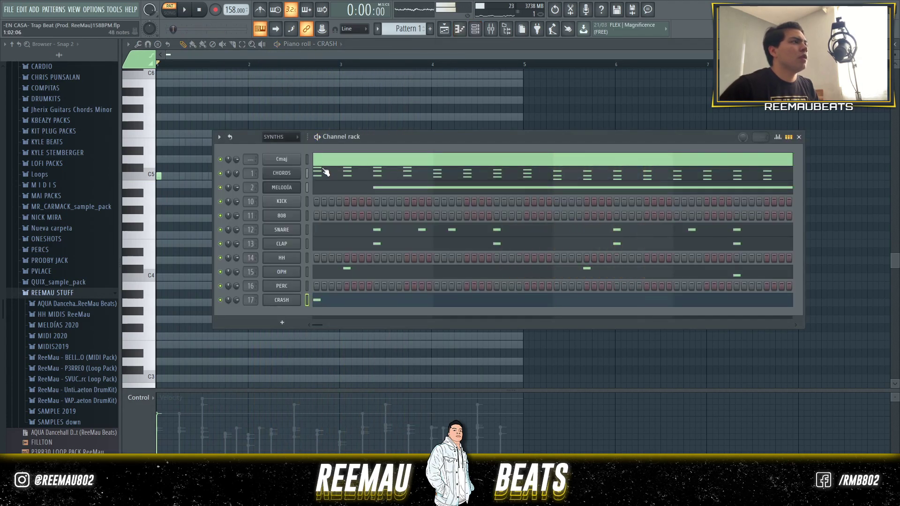
Cut all the notes from the Cmaj channel
{"action": "key", "text": "ctrl+x"}
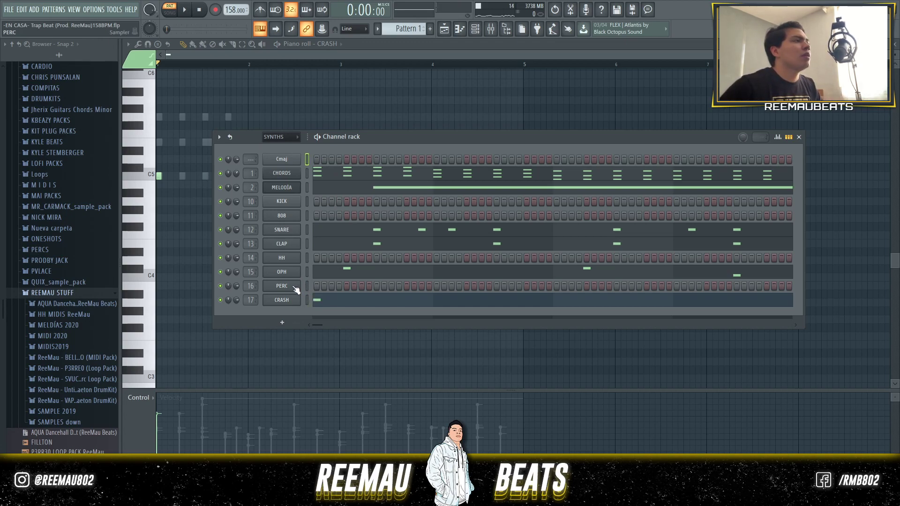
Place PERC hits on steps 3 and 35, adding the second one during playback
{"action": "left_click", "coordinate": [329, 285]}
{"action": "key", "text": "space"}
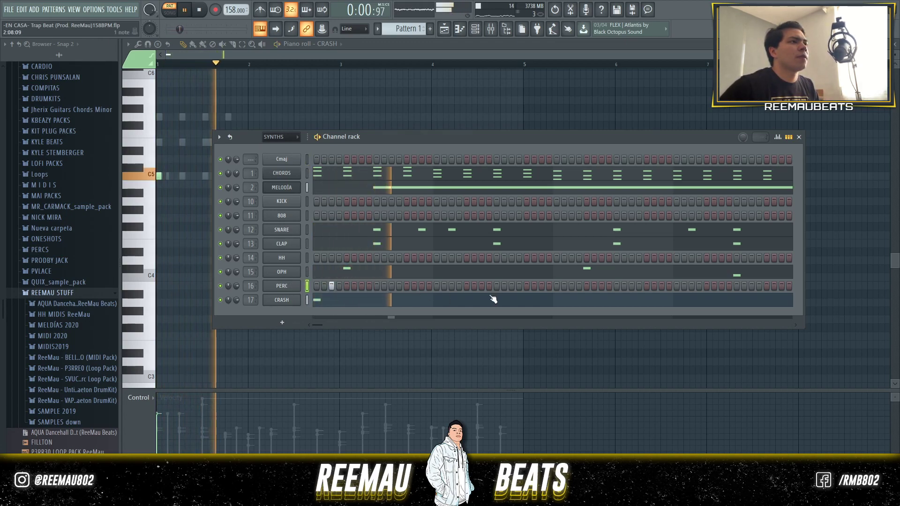
{"action": "left_click", "coordinate": [572, 287]}
In the PERC piano roll, transpose both notes down to A4 and raise their velocity to near maximum
{"action": "right_click", "coordinate": [300, 283]}
{"action": "left_click", "coordinate": [311, 282]}
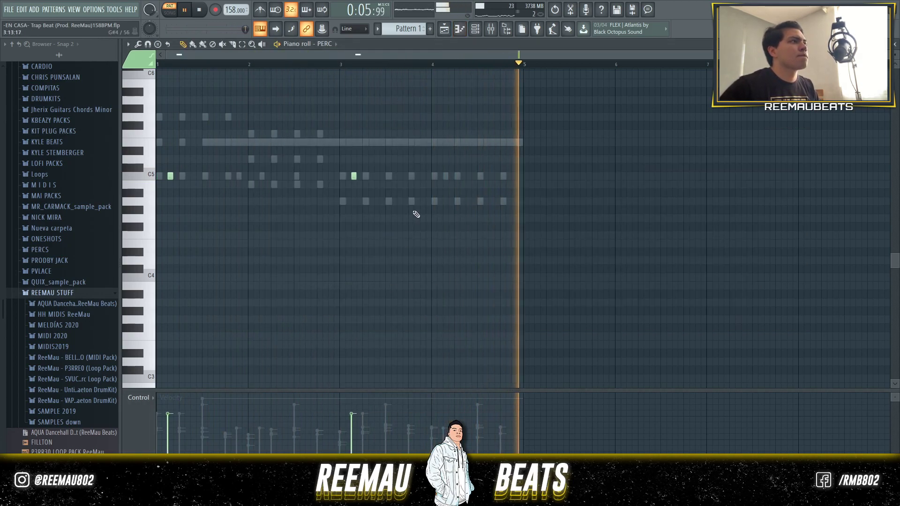
{"action": "key", "text": "space"}
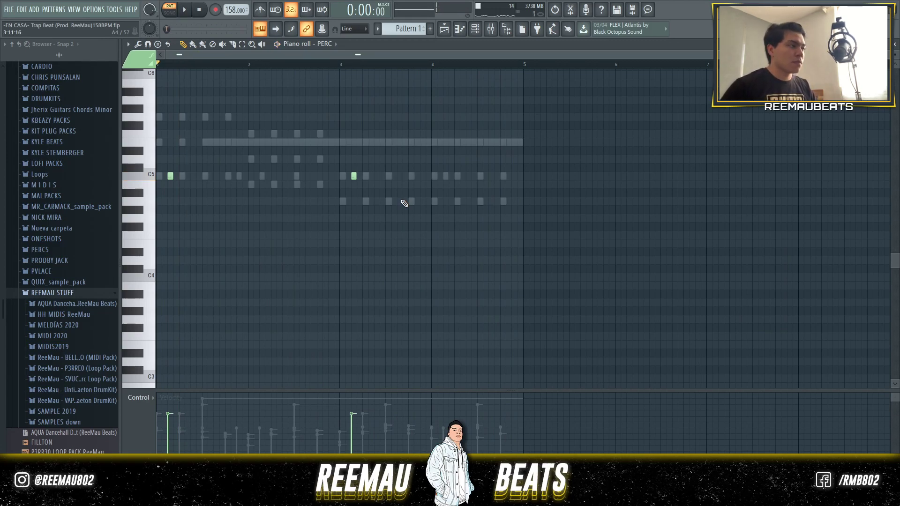
{"action": "key", "text": "shift+Down"}
{"action": "key", "text": "space"}
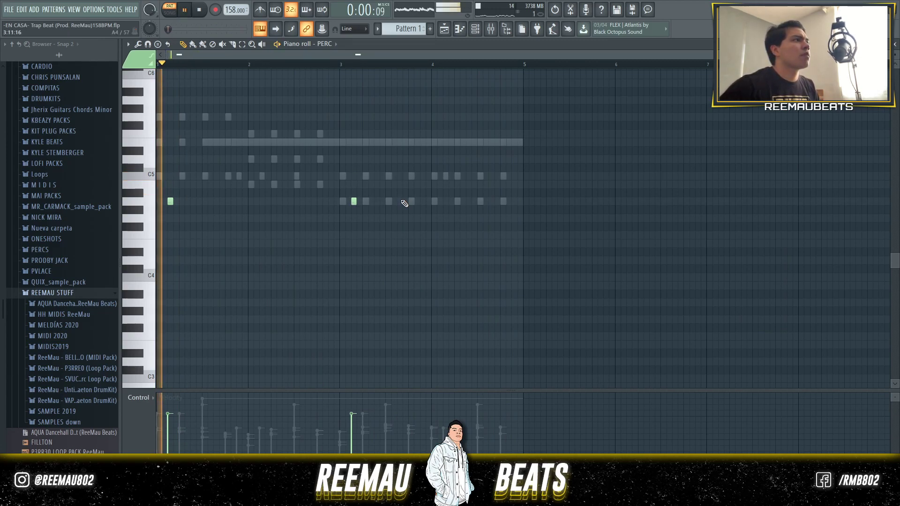
{"action": "left_click_drag", "start_coordinate": [392, 209], "coordinate": [173, 185]}
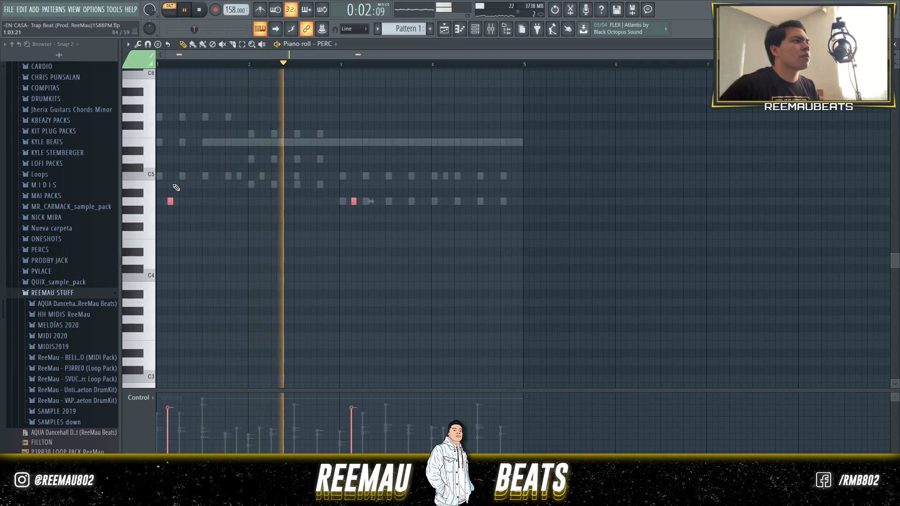
{"action": "key", "text": "space"}
{"action": "left_click", "coordinate": [474, 37]}
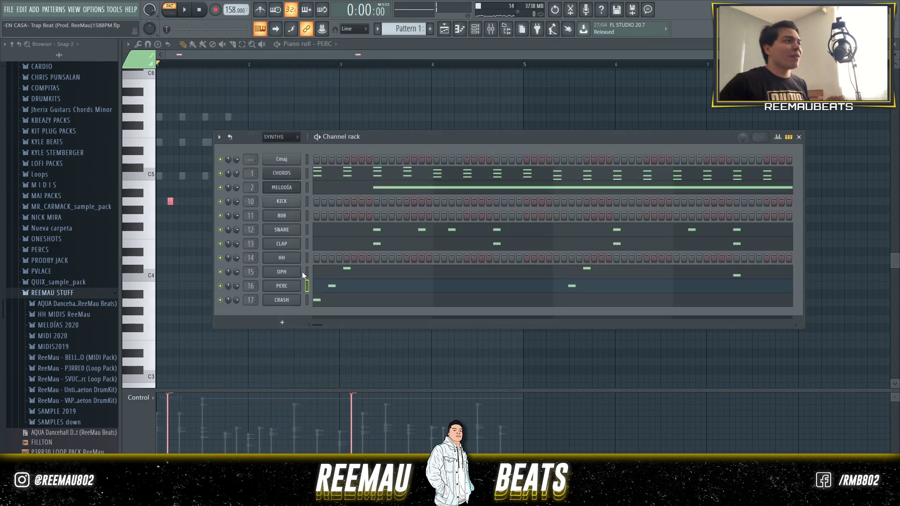
Fill the HH channel every 2 steps and slightly randomize the velocities of its notes in the piano roll
{"action": "right_click", "coordinate": [293, 261]}
{"action": "left_click", "coordinate": [401, 288]}
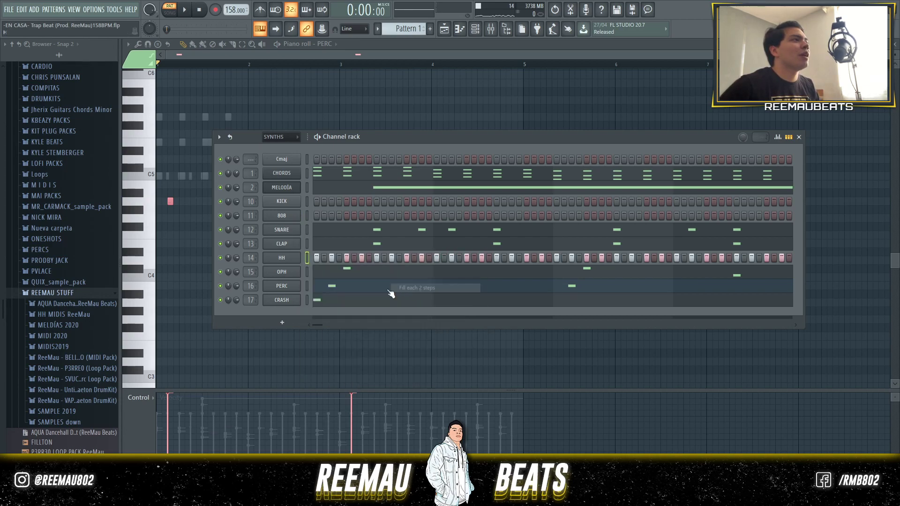
{"action": "right_click", "coordinate": [290, 259]}
{"action": "left_click", "coordinate": [323, 258]}
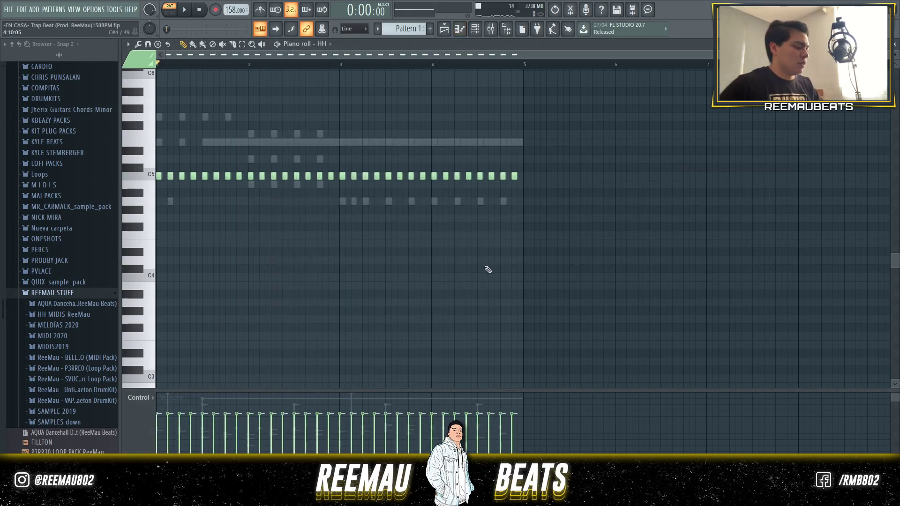
{"action": "key", "text": "alt+r"}
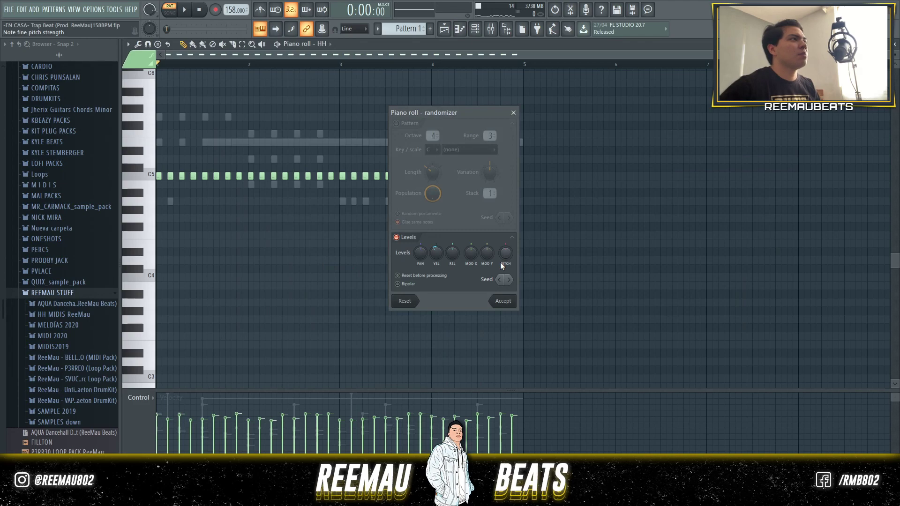
{"action": "key", "text": "Return"}
Add rolls and extra hits to the HH piano roll on C5, A4, G4 and E4 across the four bars, checking them in playback
{"action": "key", "text": "space"}
{"action": "key", "text": "space"}
{"action": "key", "text": "space"}
{"action": "key", "text": "space"}
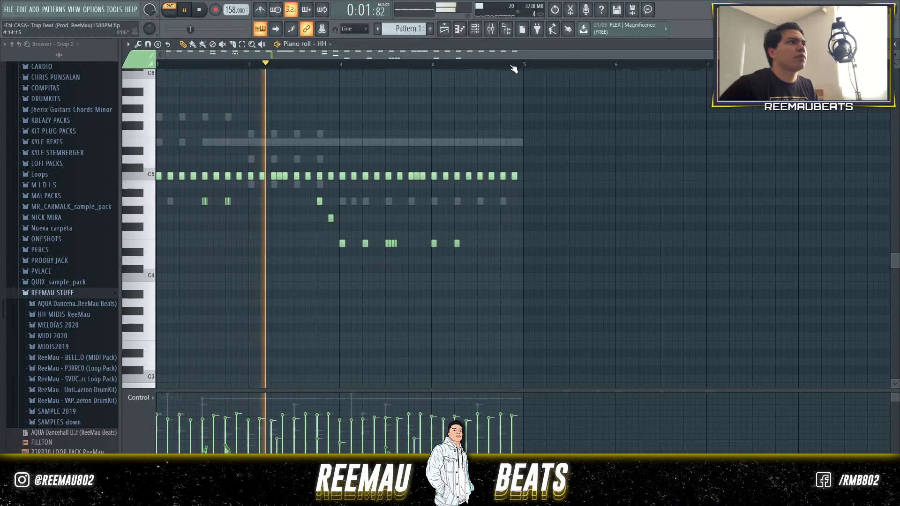
Draw an HH note on E4 over the last beat of bar 4, chop it into three equal notes and lower their velocity
{"action": "scroll", "coordinate": [514, 52], "scroll_direction": "up", "scroll_amount": 4}
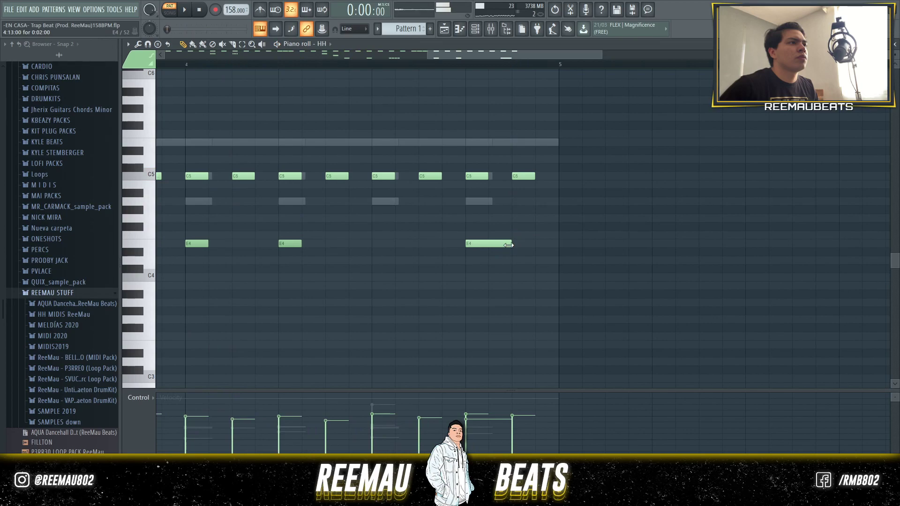
{"action": "left_click_drag", "start_coordinate": [554, 258], "coordinate": [434, 215]}
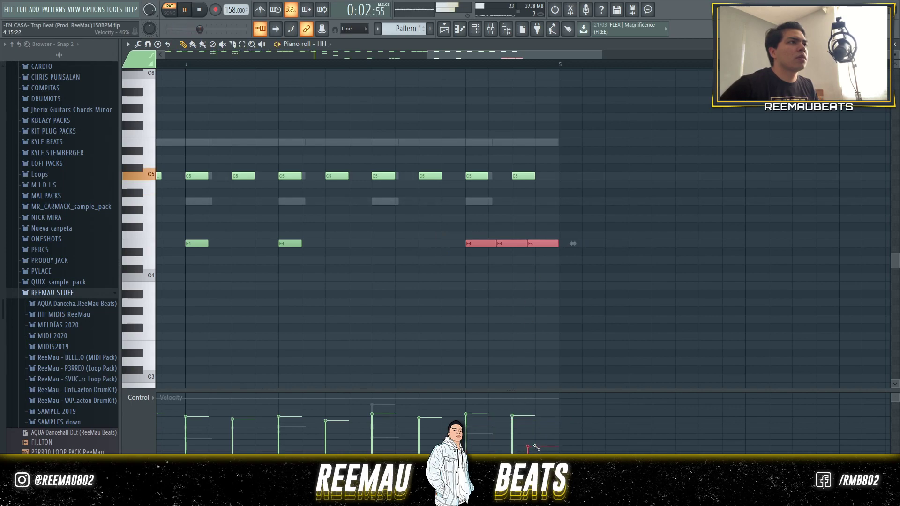
Duplicate all the C5 hi-hat notes an octave down to C4 and play the full pattern
{"action": "scroll", "coordinate": [481, 69], "scroll_direction": "down", "scroll_amount": 4}
{"action": "left_click_drag", "start_coordinate": [553, 176], "coordinate": [150, 273]}
{"action": "key", "text": "space"}
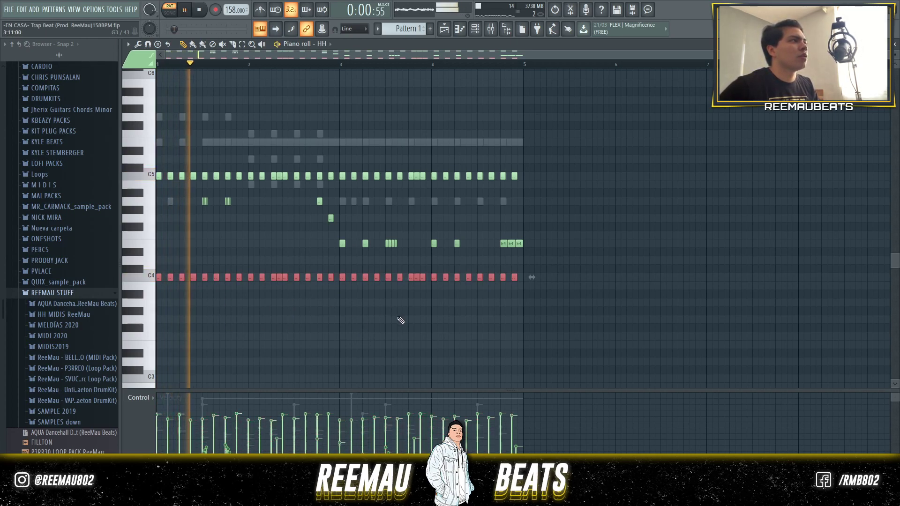
{"action": "left_click", "coordinate": [416, 331], "text": "ctrl"}
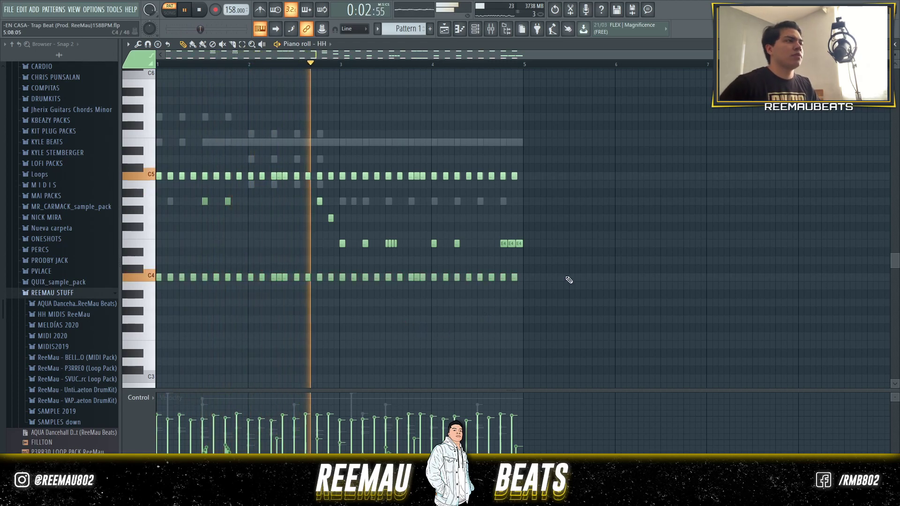
{"action": "left_click", "coordinate": [475, 29]}
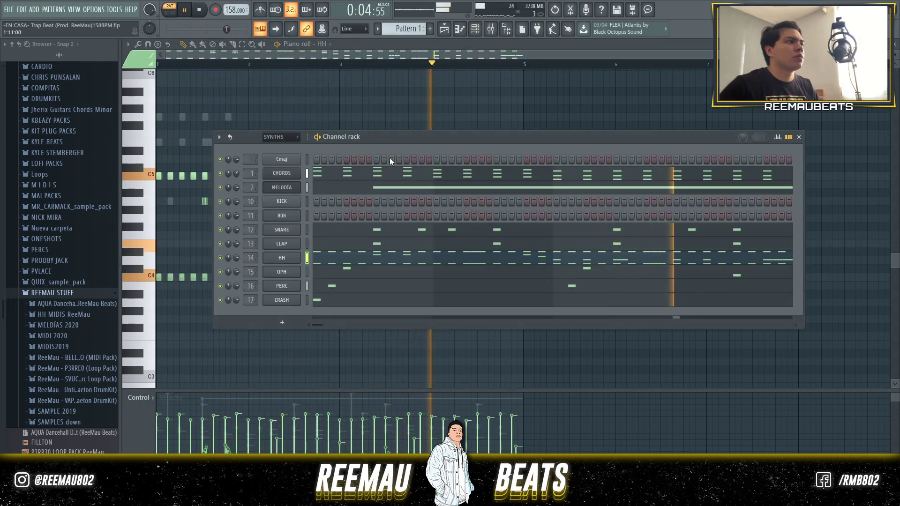
{"action": "key", "text": "space"}
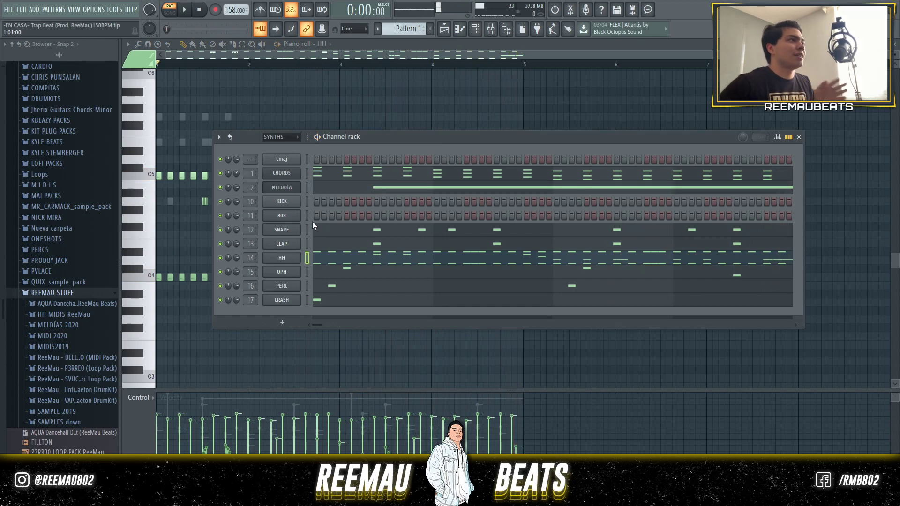
In the 808 piano roll, add an E5 note at the start of bar 1, raise its velocity and start playback
{"action": "right_click", "coordinate": [293, 216]}
{"action": "left_click", "coordinate": [321, 216]}
{"action": "scroll", "coordinate": [324, 233], "scroll_direction": "up", "scroll_amount": 5}
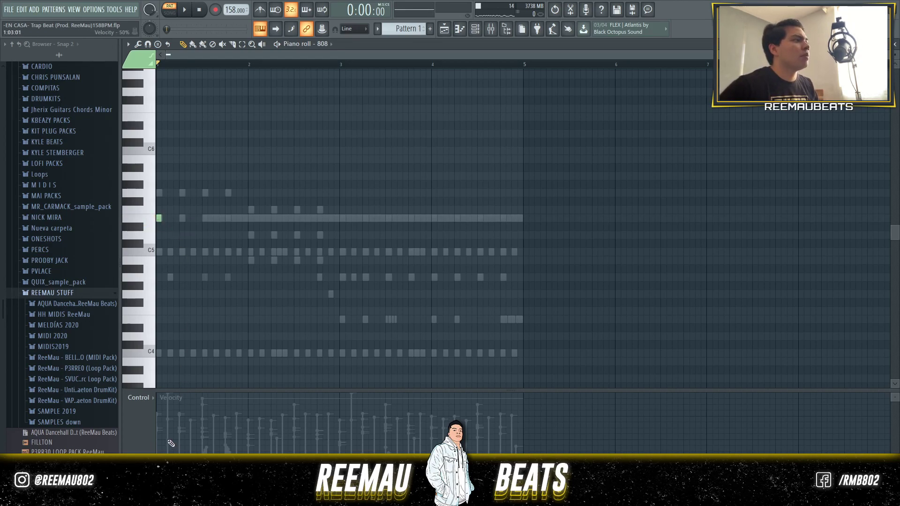
{"action": "key", "text": "space"}
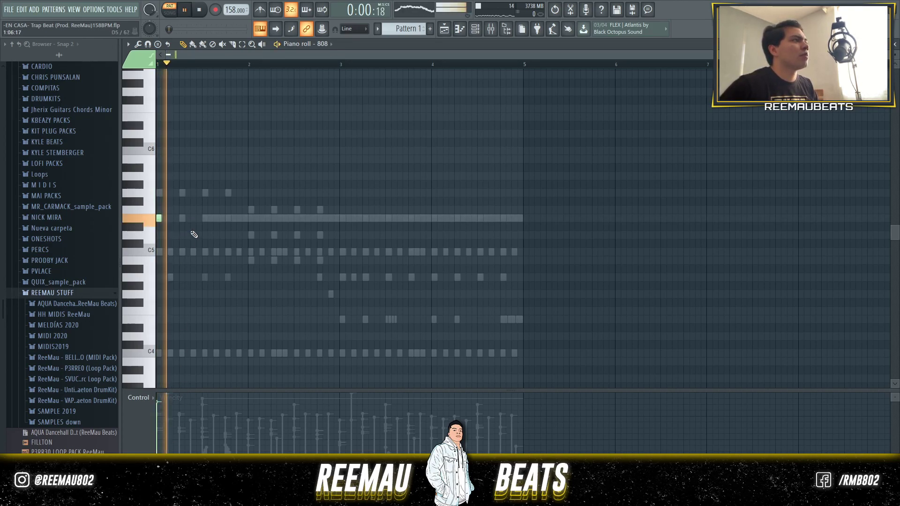
Add 808 notes on E5 in bars 1 and 3, D5 in bar 2 and C5 in bars 3 and 4, and maximize all velocities
{"action": "left_click", "coordinate": [228, 218]}
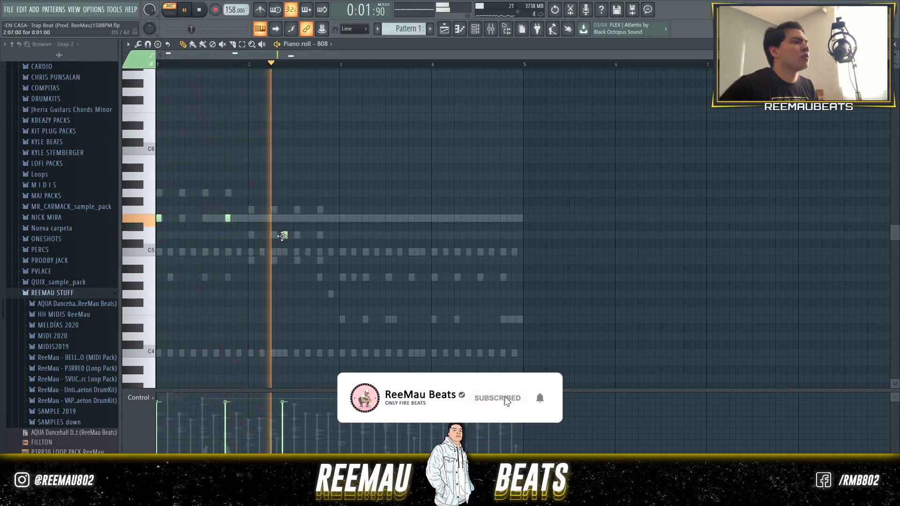
{"action": "left_click", "coordinate": [273, 235]}
{"action": "left_click", "coordinate": [342, 218]}
{"action": "left_click", "coordinate": [365, 218]}
{"action": "left_click", "coordinate": [411, 252]}
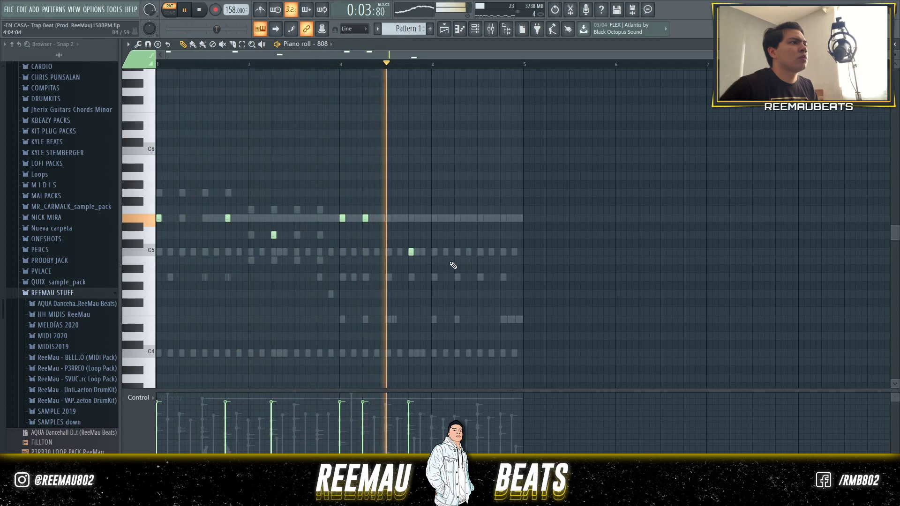
{"action": "left_click", "coordinate": [462, 252]}
{"action": "left_click_drag", "start_coordinate": [464, 253], "coordinate": [457, 253]}
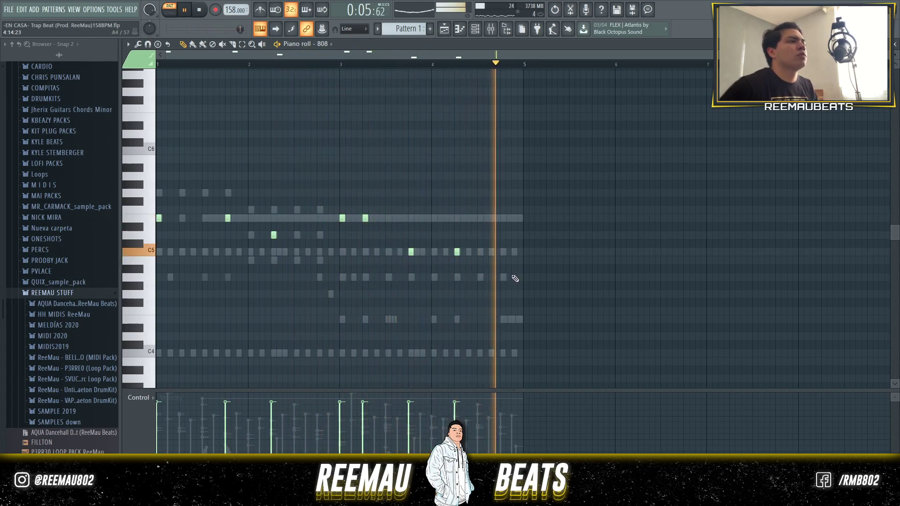
{"action": "key", "text": "space"}
{"action": "key", "text": "ctrl+a"}
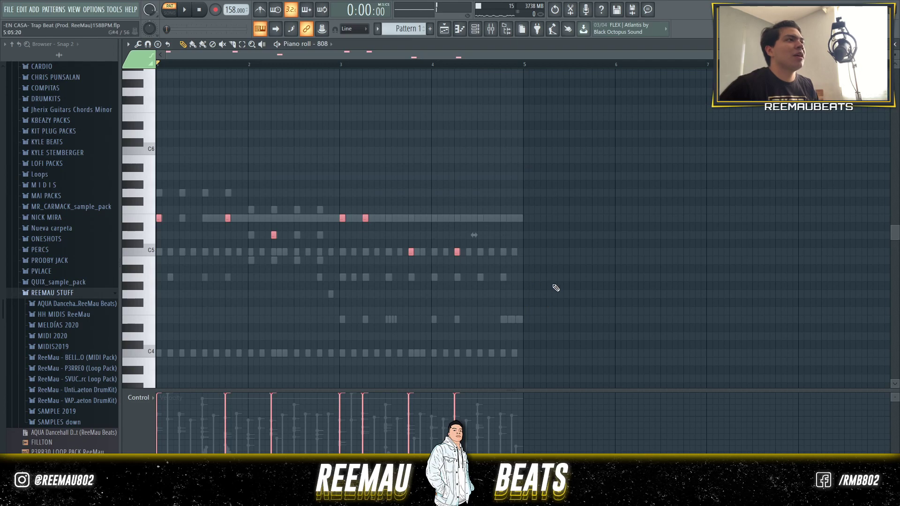
Listen to the 808 with only the CHORDS and MELODÍA channels active, and re-enable all channels when done
{"action": "left_click", "coordinate": [480, 29]}
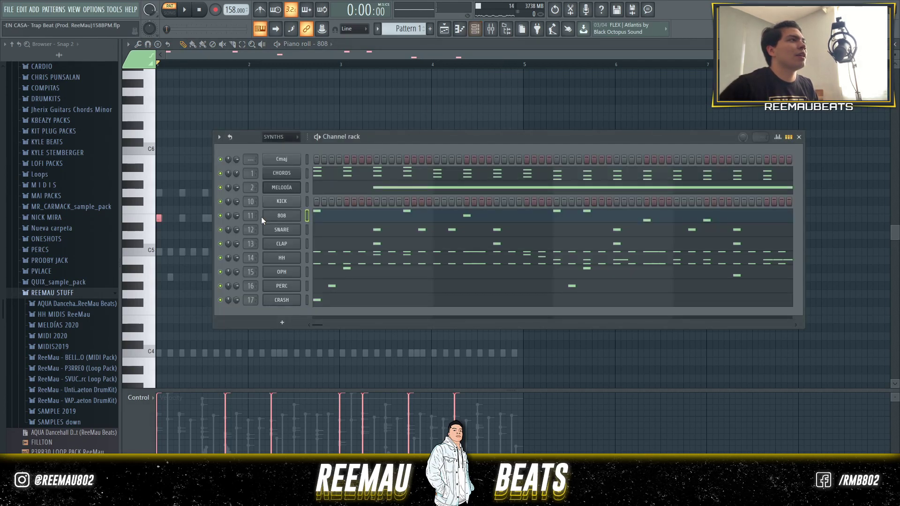
{"action": "right_click", "coordinate": [221, 216]}
{"action": "left_click", "coordinate": [236, 220]}
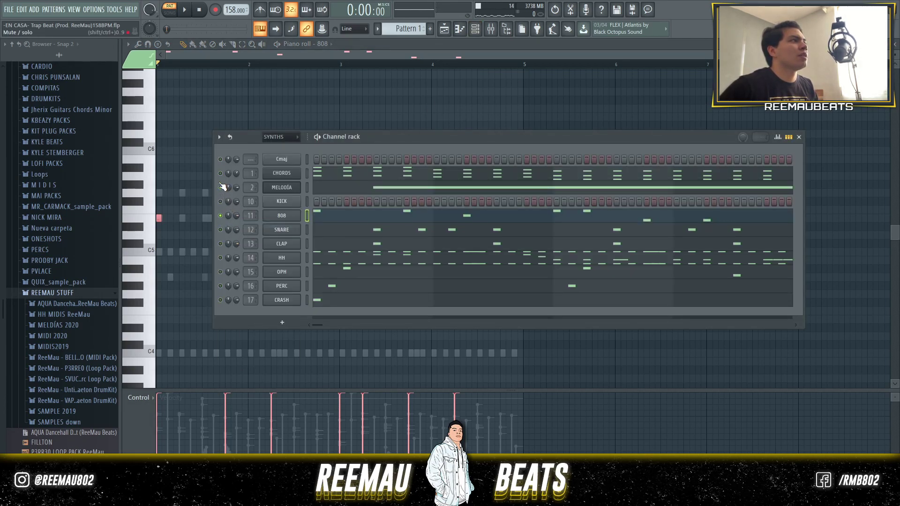
{"action": "key", "text": "space"}
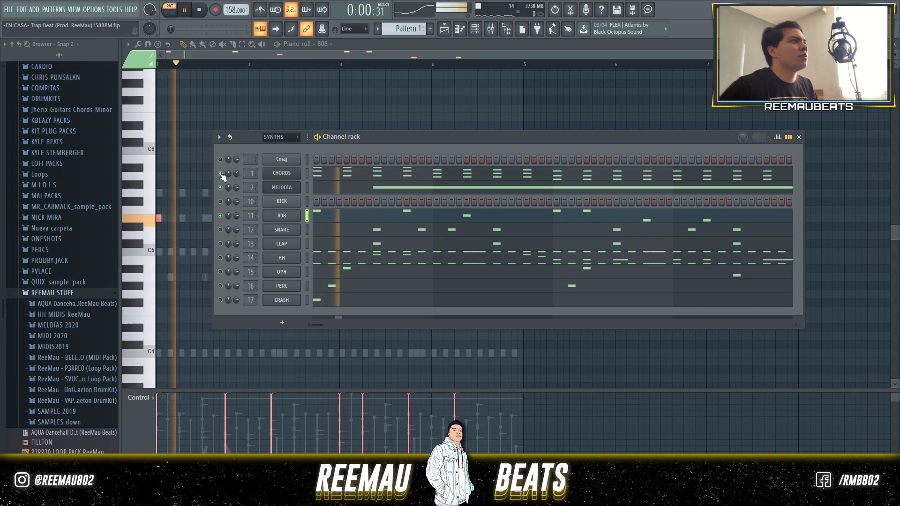
{"action": "left_click", "coordinate": [223, 120]}
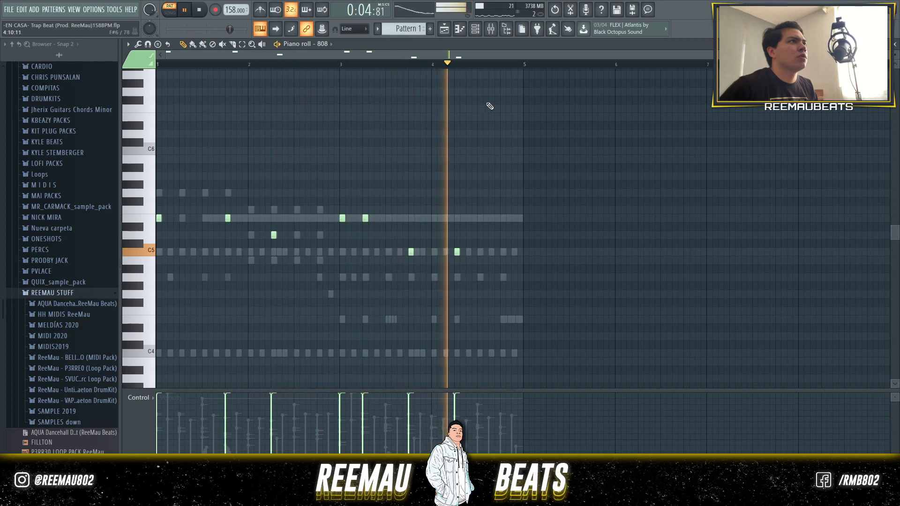
{"action": "key", "text": "space"}
{"action": "left_click", "coordinate": [475, 29]}
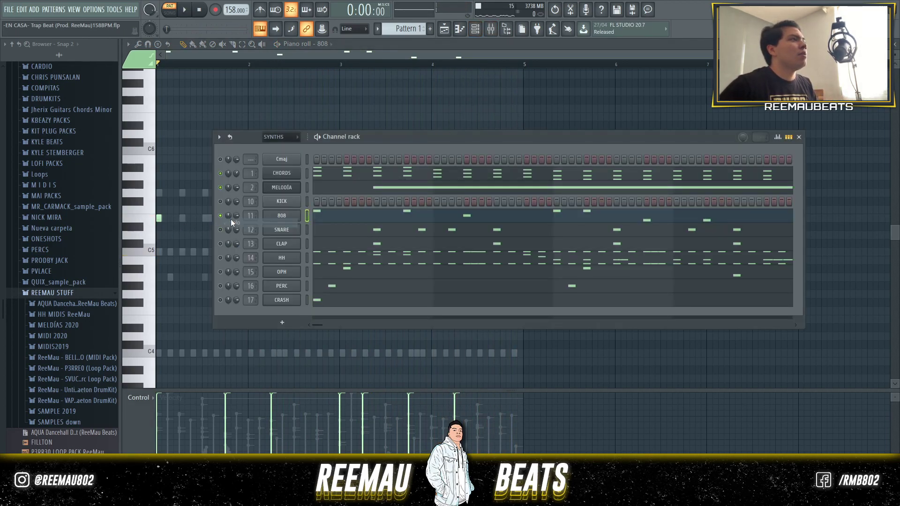
{"action": "right_click", "coordinate": [220, 216]}
{"action": "left_click", "coordinate": [236, 222]}
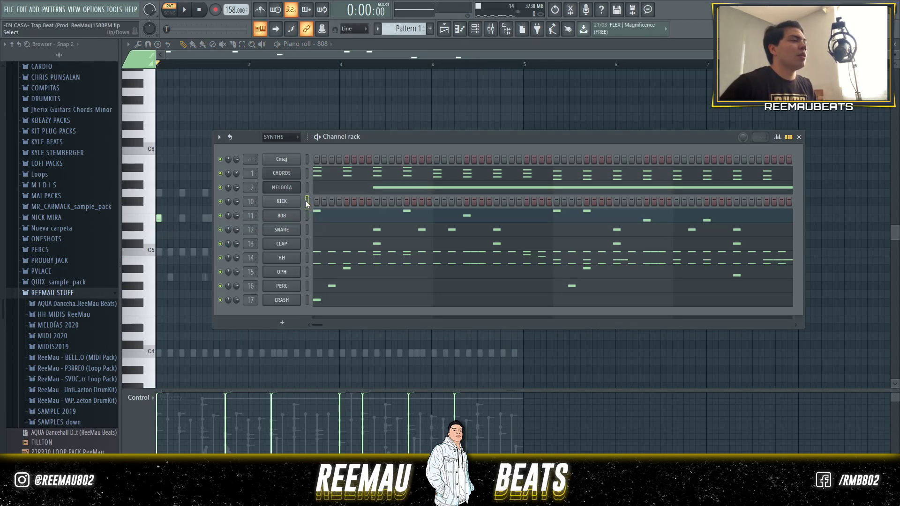
Copy the 808 notes into the KICK piano roll and bring them all to C5, keeping their rhythm
{"action": "left_click", "coordinate": [361, 202]}
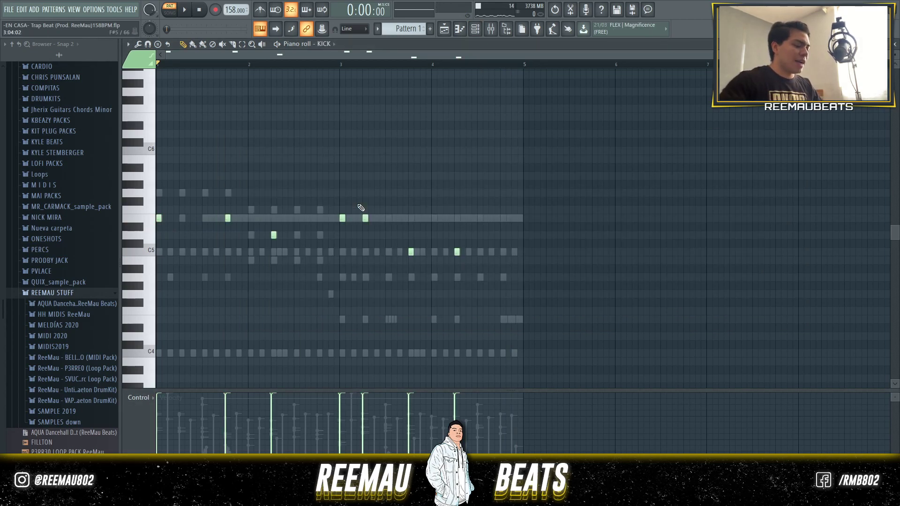
{"action": "key", "text": "alt+k"}
{"action": "key", "text": "Return"}
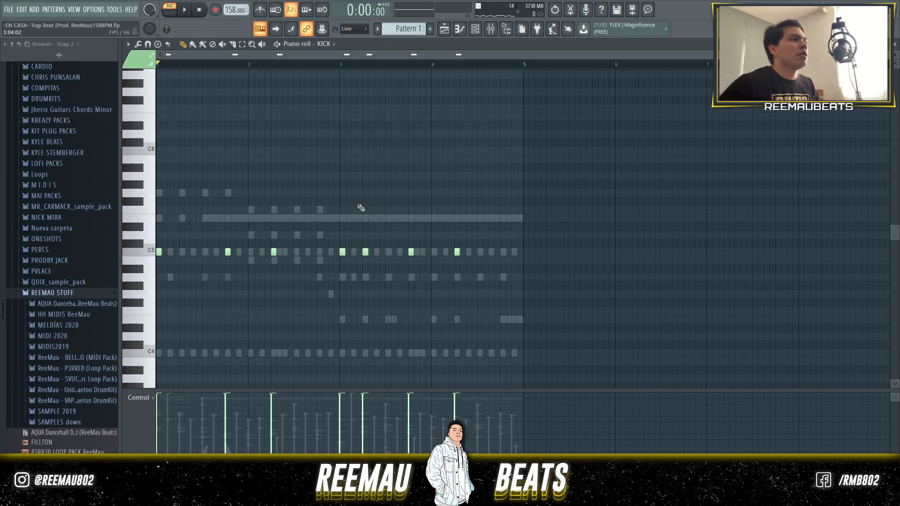
Select all KICK notes and slightly lower their velocity while the pattern plays
{"action": "left_click_drag", "start_coordinate": [530, 288], "coordinate": [159, 197]}
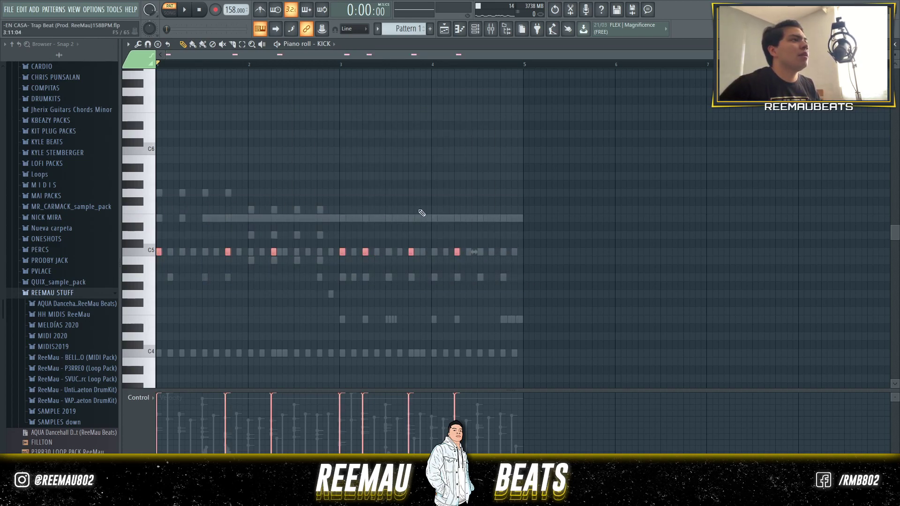
{"action": "key", "text": "space"}
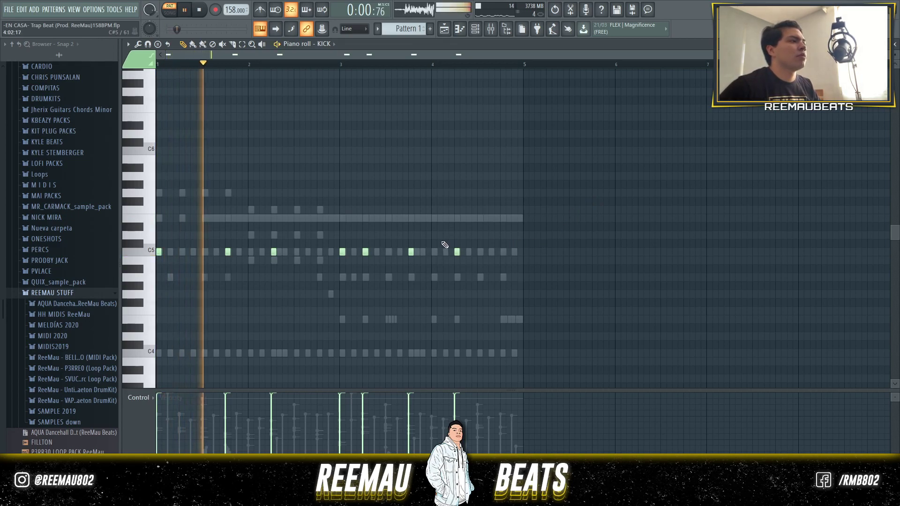
{"action": "left_click_drag", "start_coordinate": [516, 279], "coordinate": [137, 222], "text": "ctrl"}
{"action": "scroll", "coordinate": [488, 219], "scroll_direction": "down", "scroll_amount": 3}
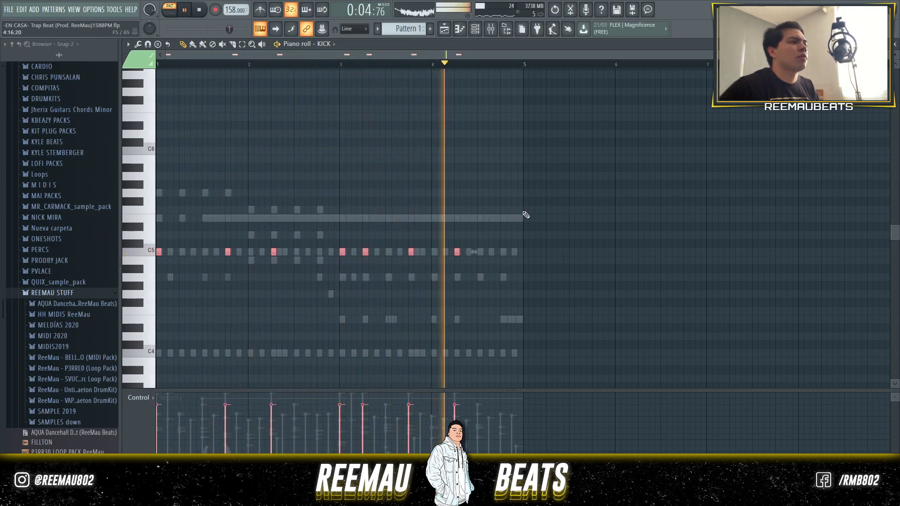
{"action": "key", "text": "space"}
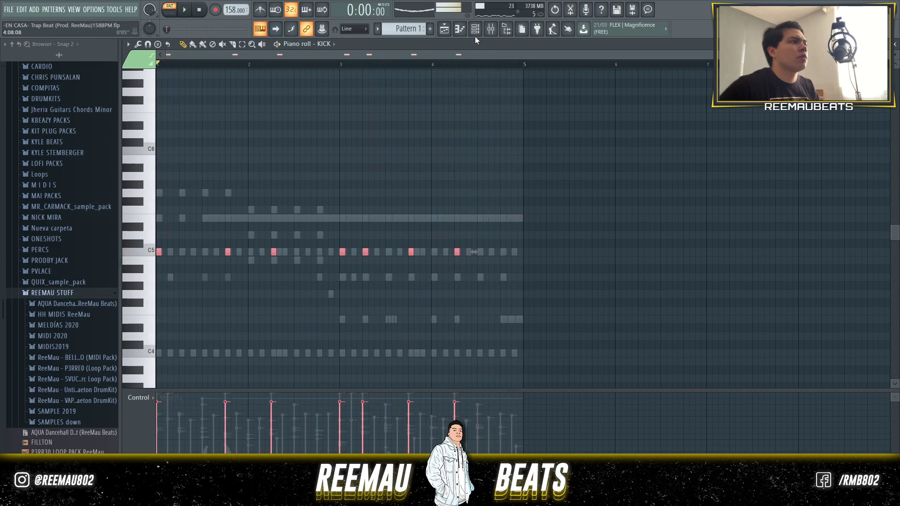
Show the channel rack and play Pattern 1 with all channels to check the complete loop
{"action": "left_click", "coordinate": [475, 29]}
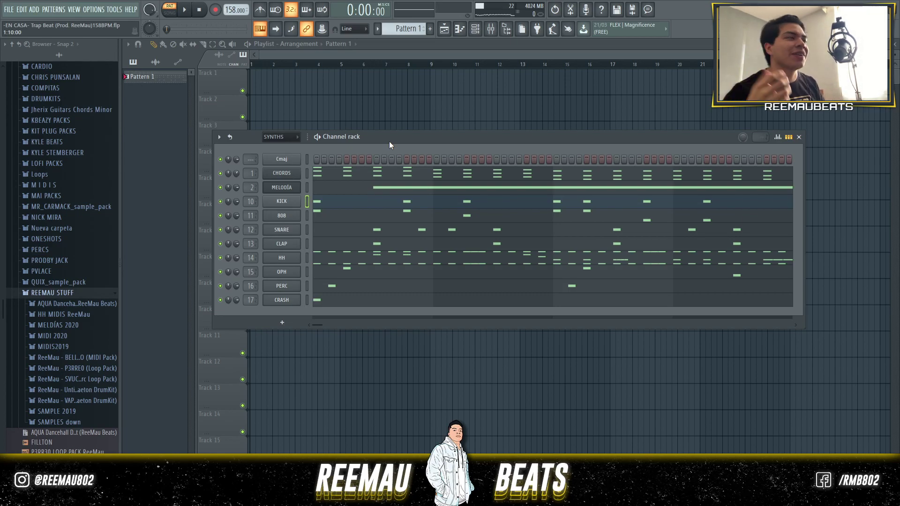
{"action": "key", "text": "space"}
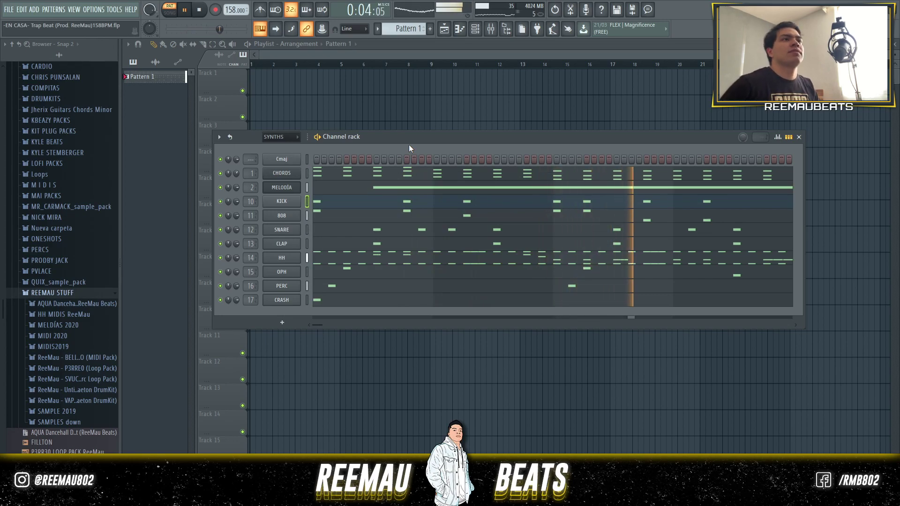
{"action": "key", "text": "space"}
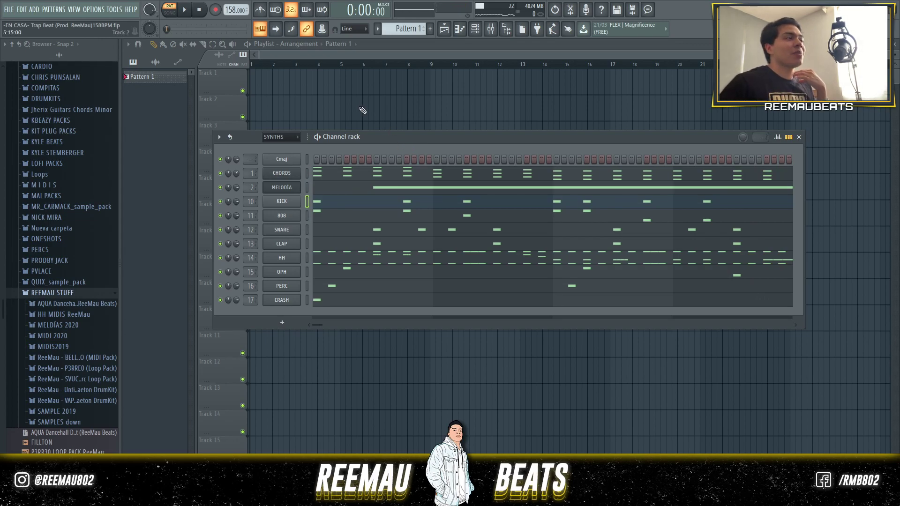
Hide the channel rack and split Pattern 1 by channel into separate patterns
{"action": "key", "text": "F6"}
{"action": "right_click", "coordinate": [161, 80]}
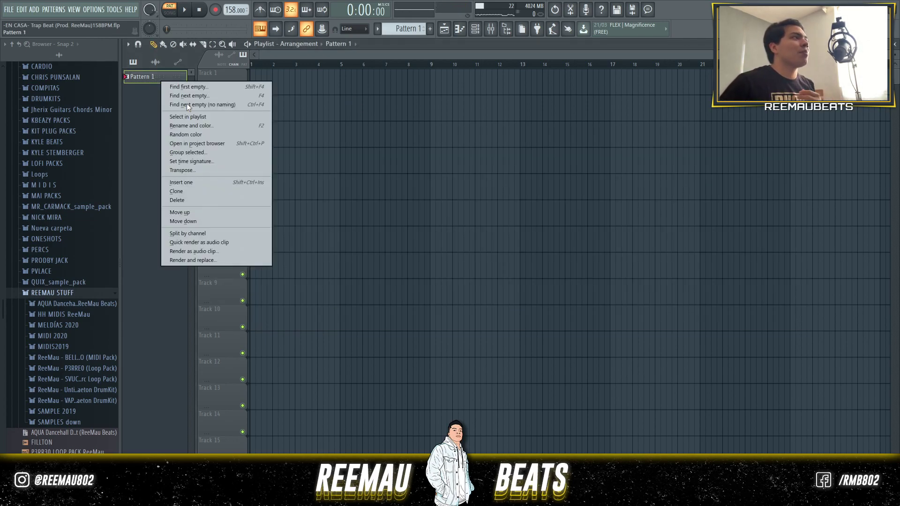
{"action": "left_click", "coordinate": [192, 234]}
Place the patterns from CHORDS to CRASH on Tracks 1 to 10 and duplicate and delete clips to build a full song arrangement
{"action": "left_click", "coordinate": [161, 80]}
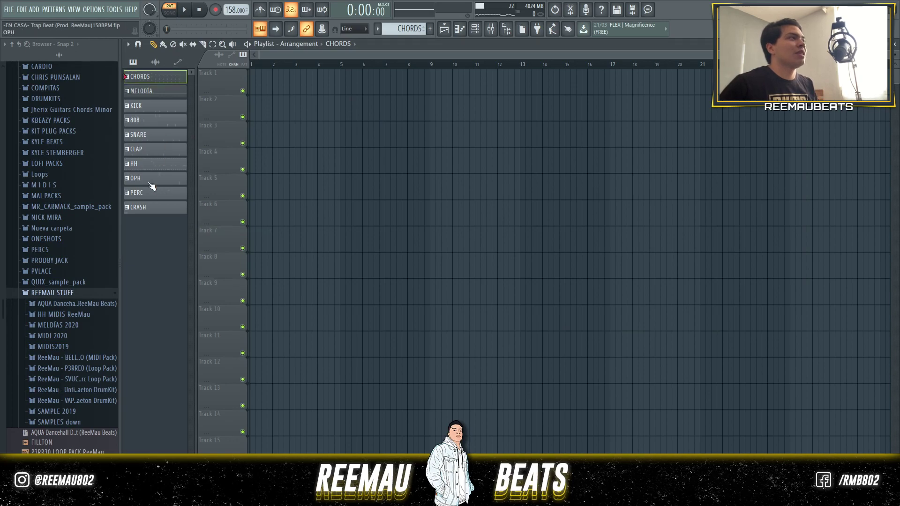
{"action": "left_click", "coordinate": [143, 208], "text": "shift"}
{"action": "left_click_drag", "start_coordinate": [140, 211], "coordinate": [251, 88]}
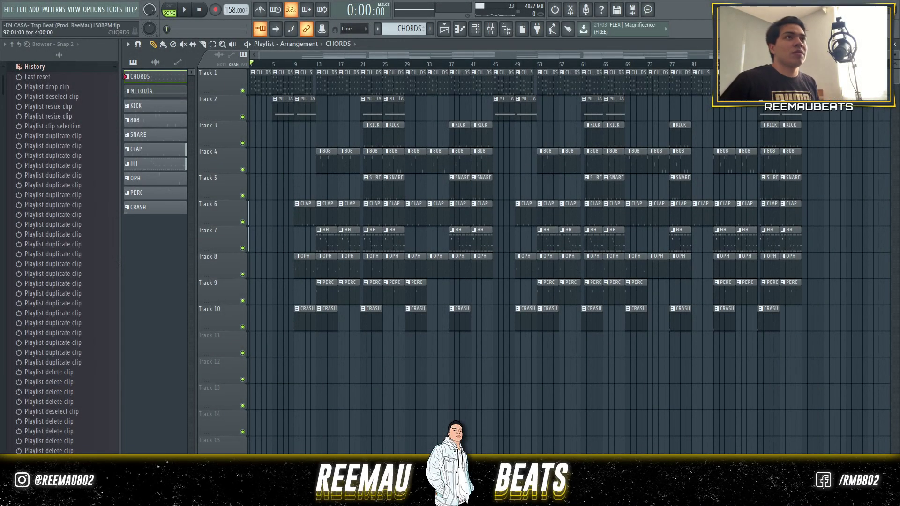
Check the song's length at the end of the arrangement and return the playhead to bar 1
{"action": "left_click", "coordinate": [790, 64]}
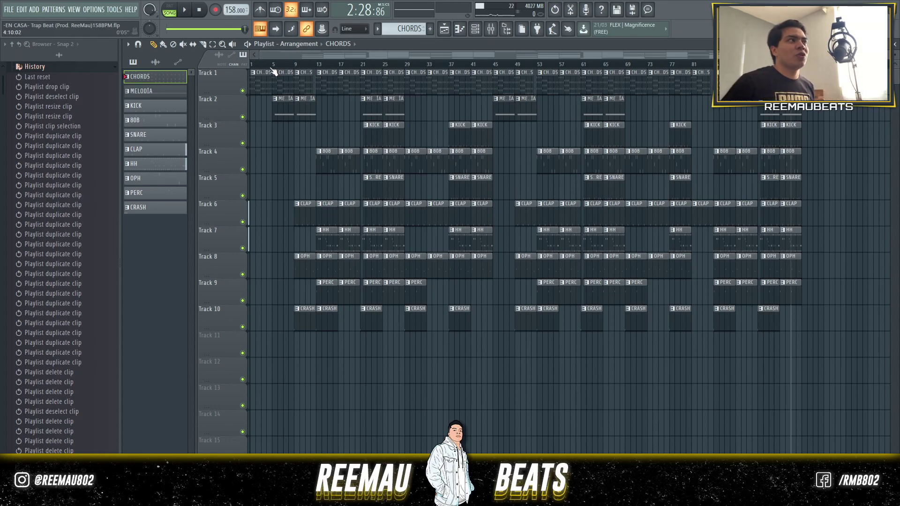
{"action": "left_click", "coordinate": [253, 64]}
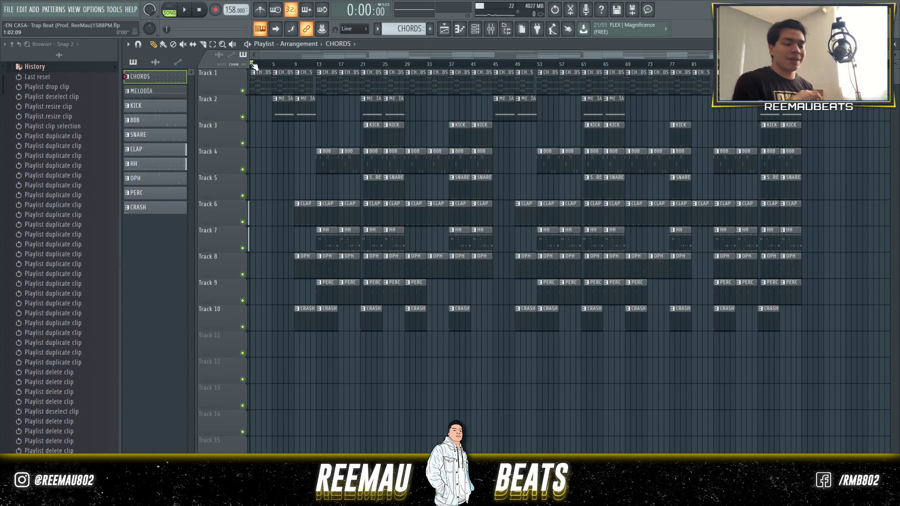